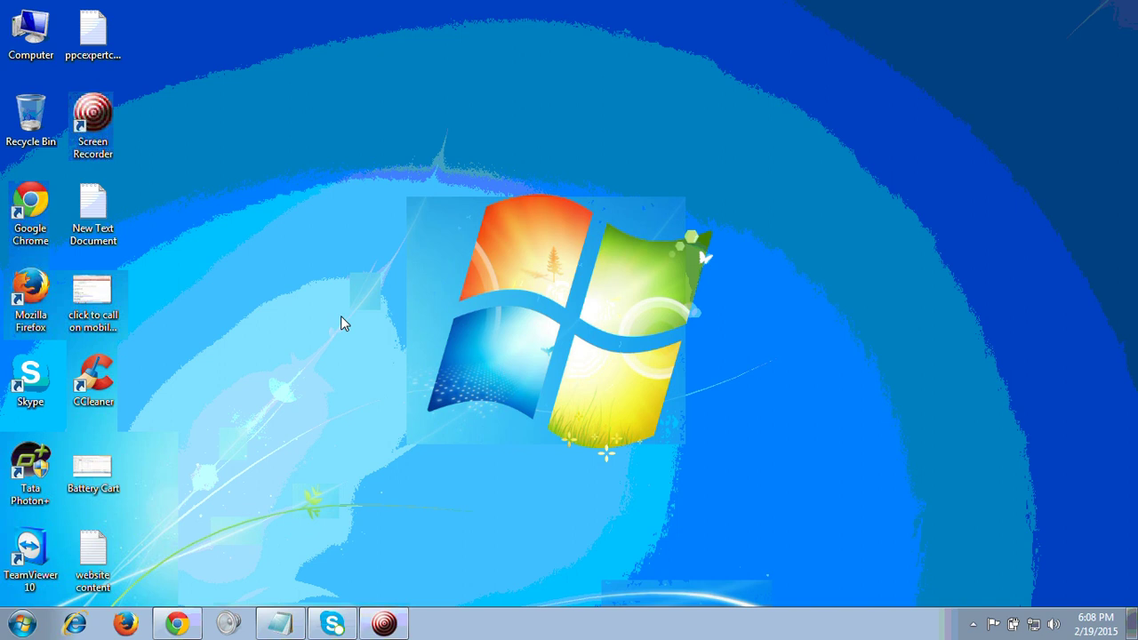
# After viewing the title note, load adwords.google.com in Chrome.
pyautogui.click(280, 623)
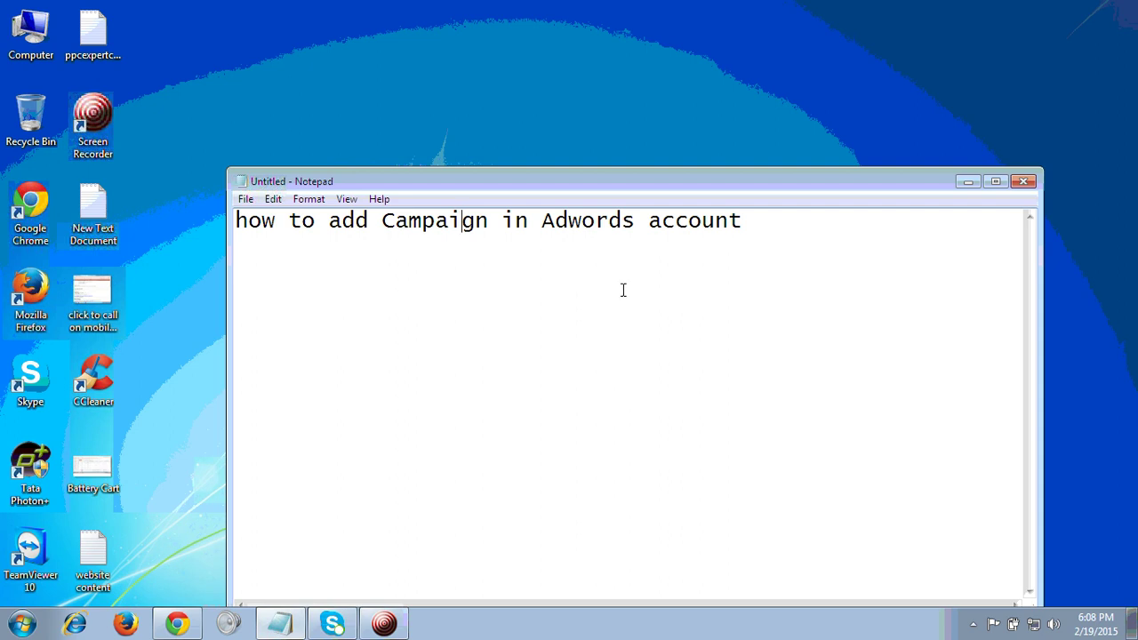
pyautogui.click(969, 184)
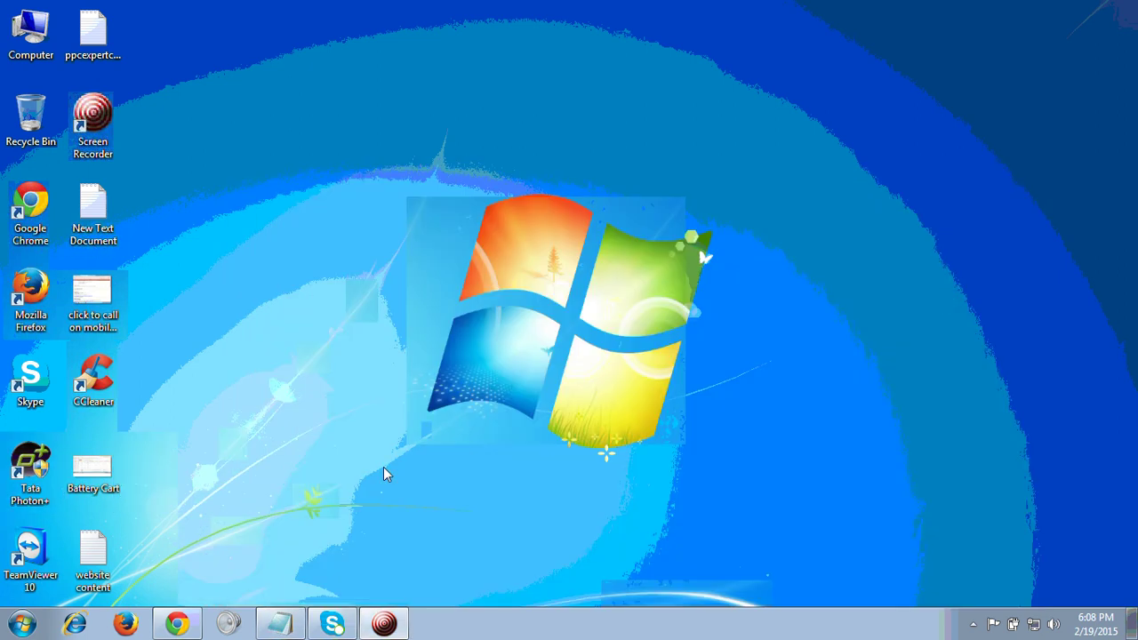
pyautogui.click(174, 625)
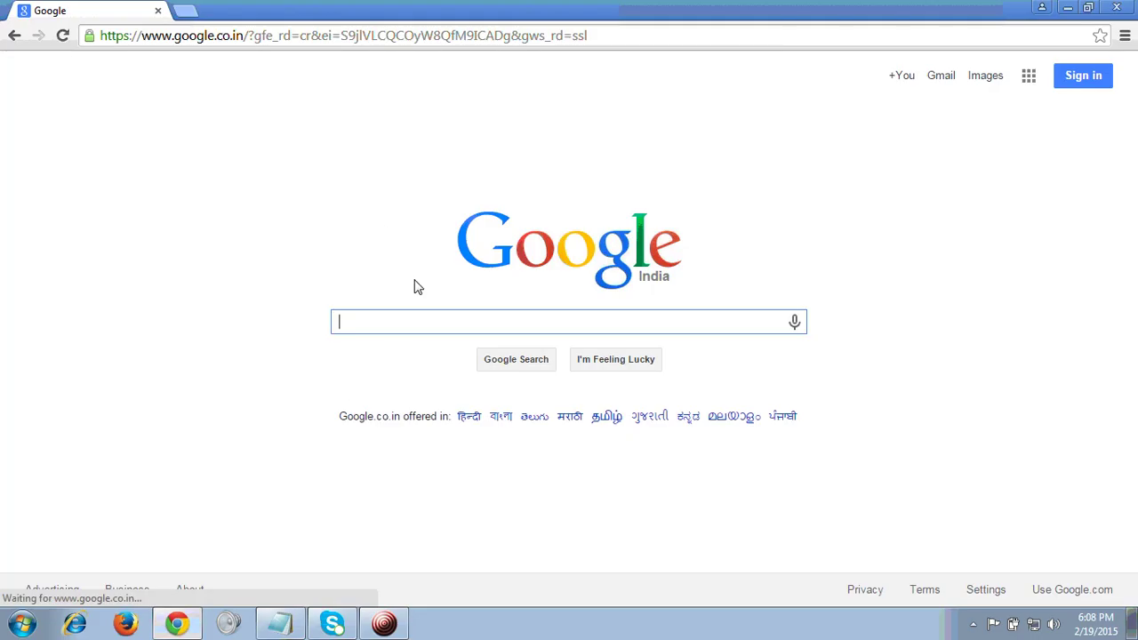
pyautogui.click(568, 37)
pyautogui.write('adwords')
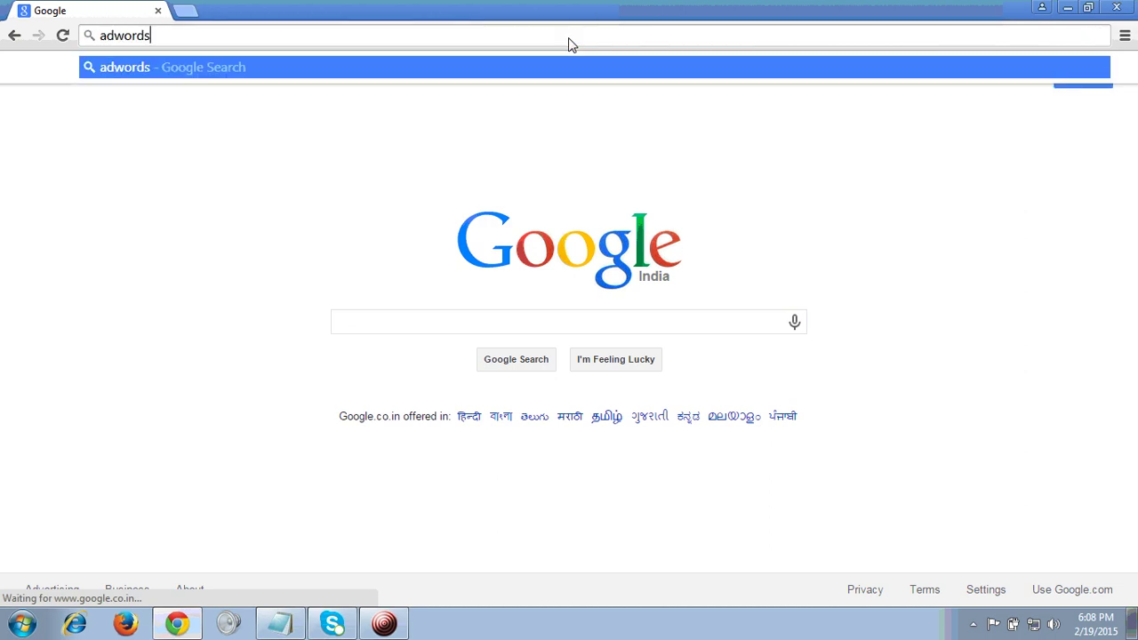
pyautogui.write('.google.com')
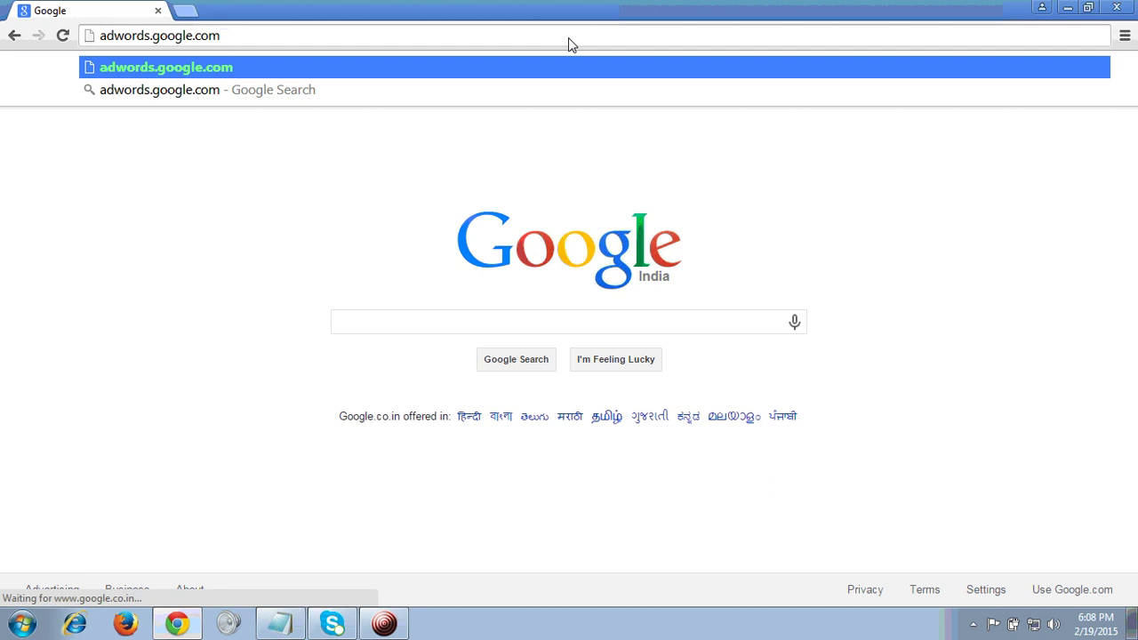
pyautogui.press('Return')
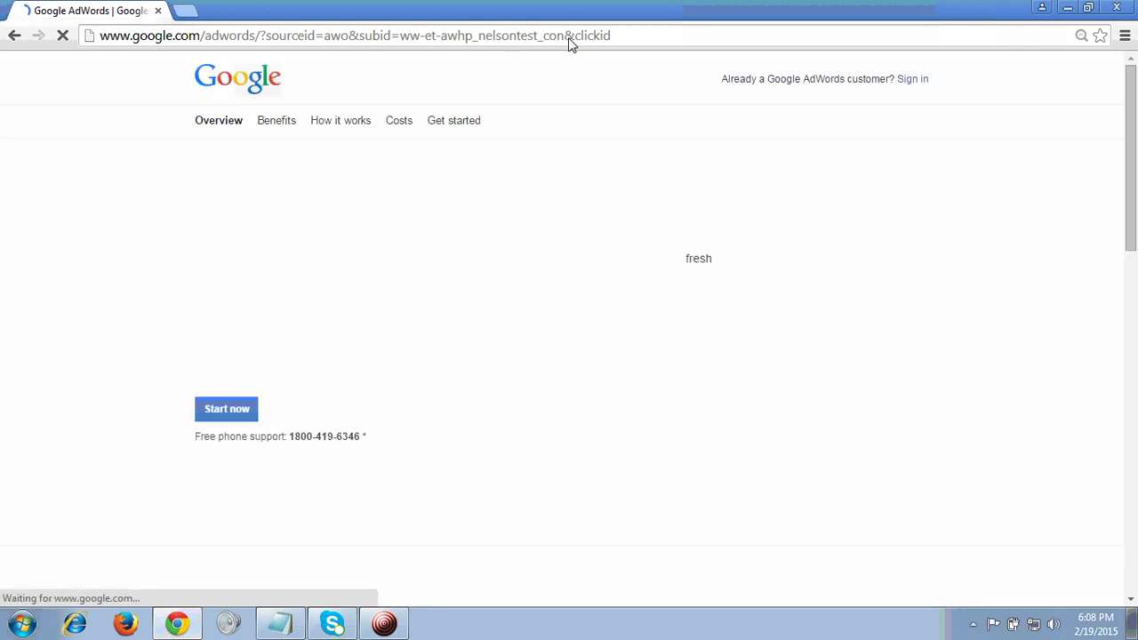
# Sign in to AdWords with 'Stay signed in' unticked, entering the account email and password.
pyautogui.click(917, 82)
pyautogui.click(453, 469)
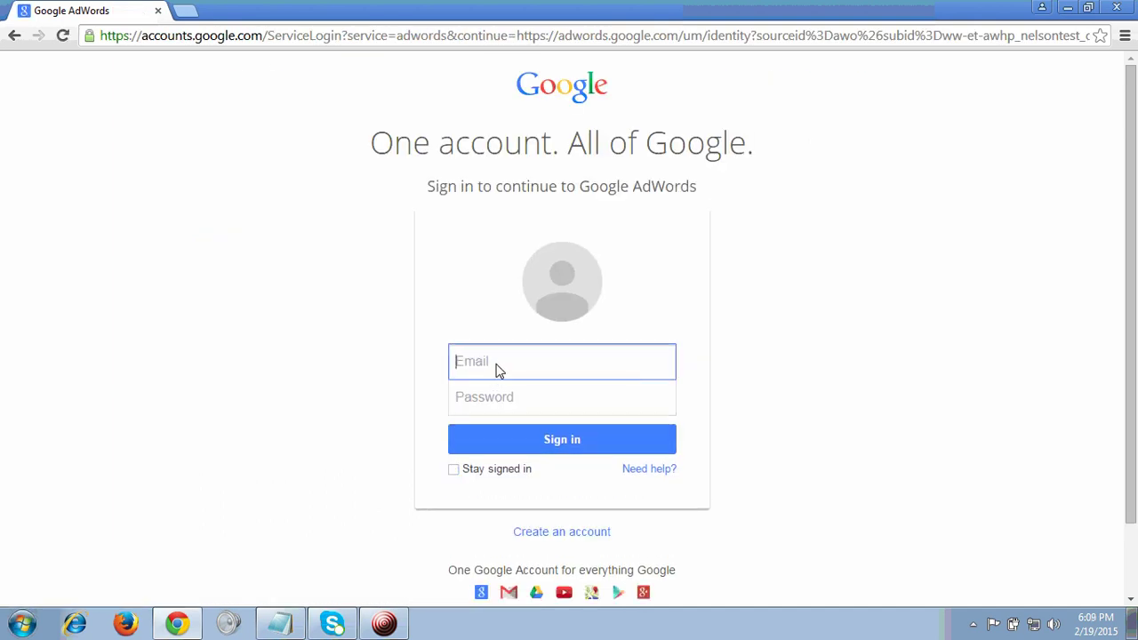
pyautogui.write('m')
pyautogui.press('BackSpace')
pyautogui.press('BackSpace')
pyautogui.press('BackSpace')
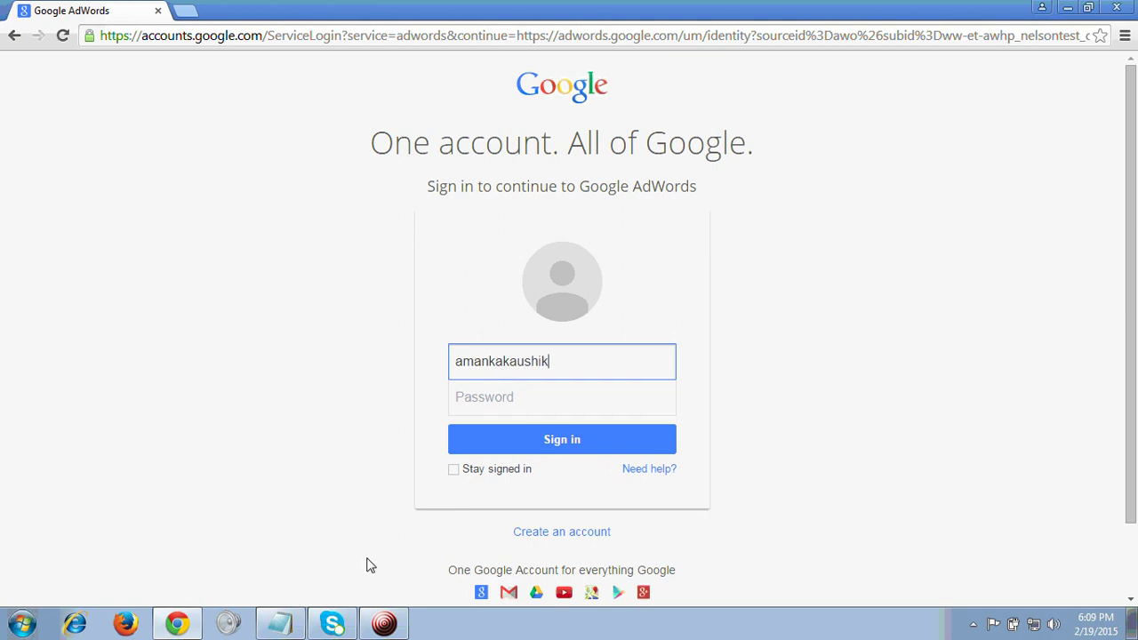
pyautogui.click(381, 628)
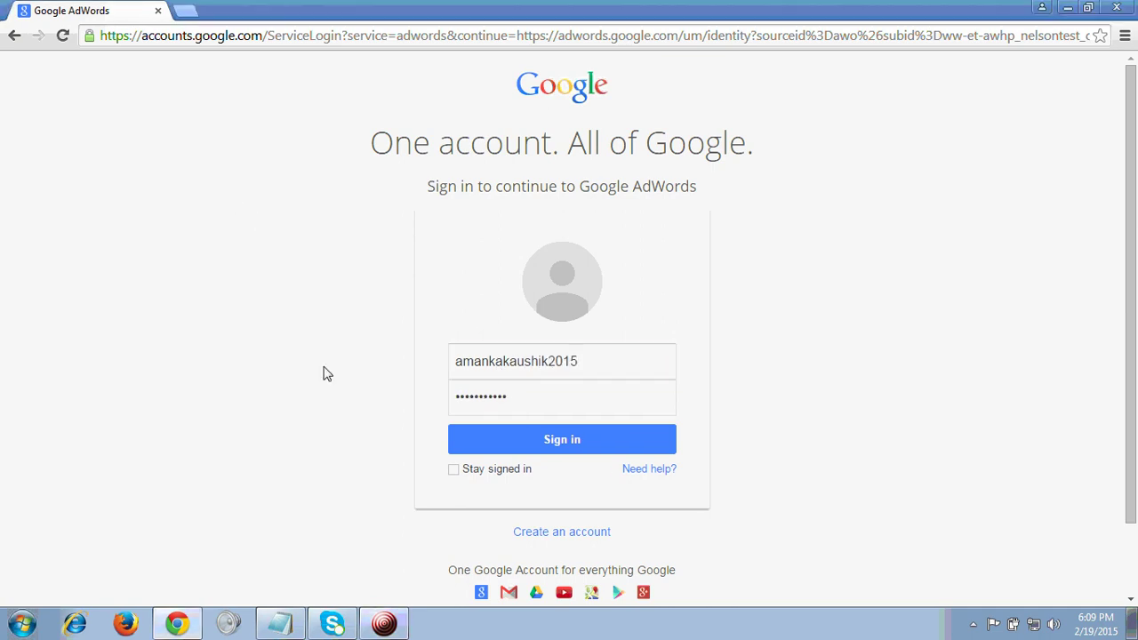
pyautogui.click(578, 449)
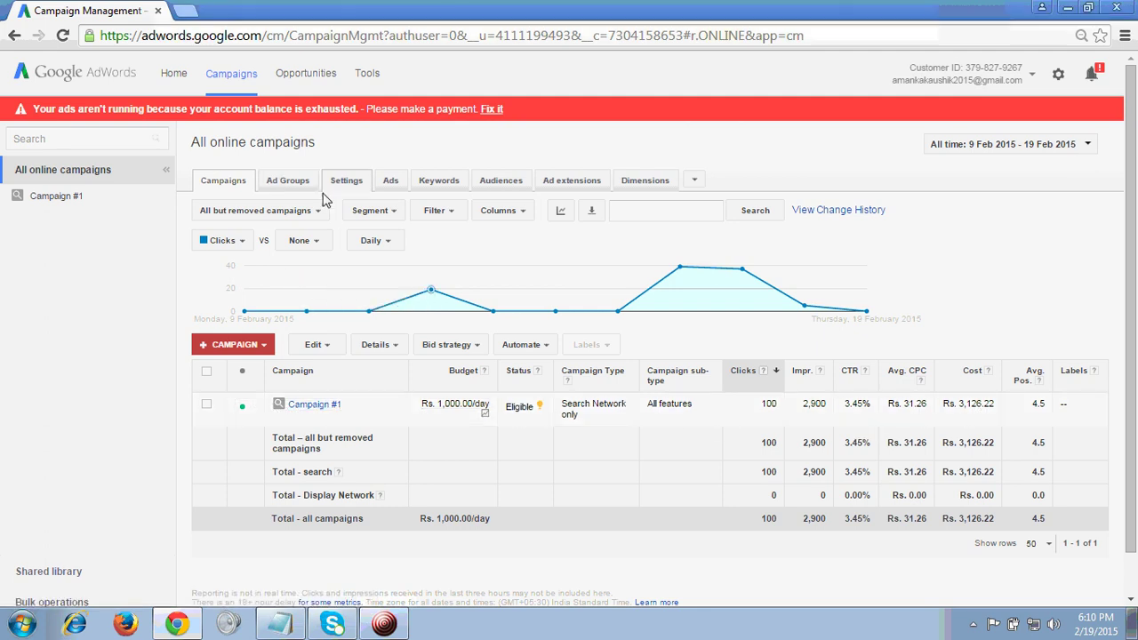
# Pause Campaign #1 and show its ads.
pyautogui.click(251, 414)
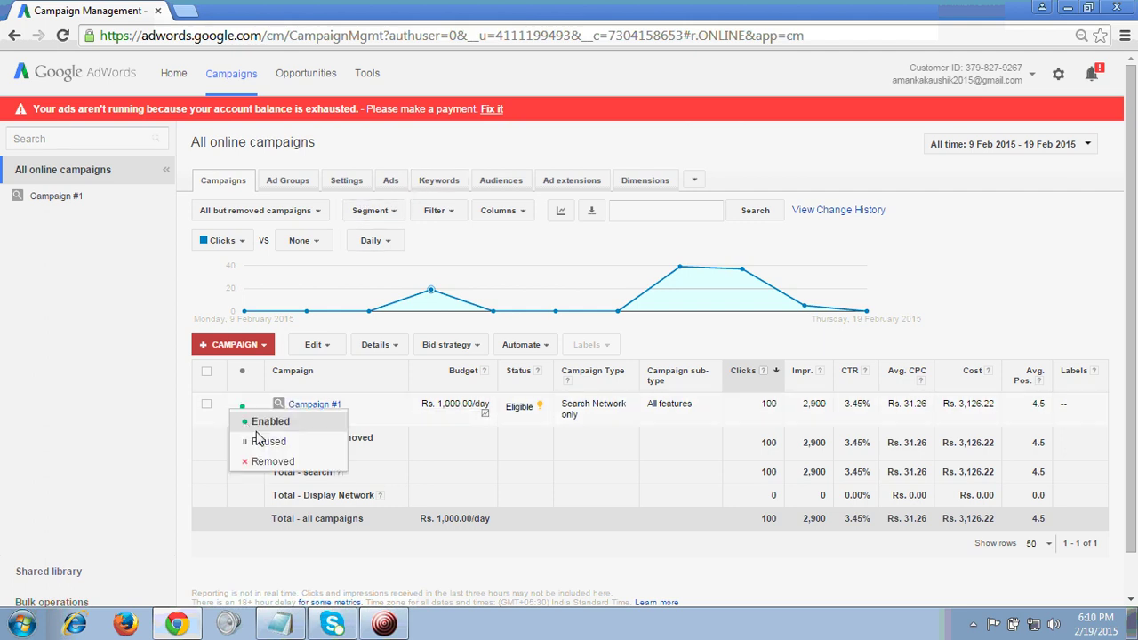
pyautogui.click(267, 442)
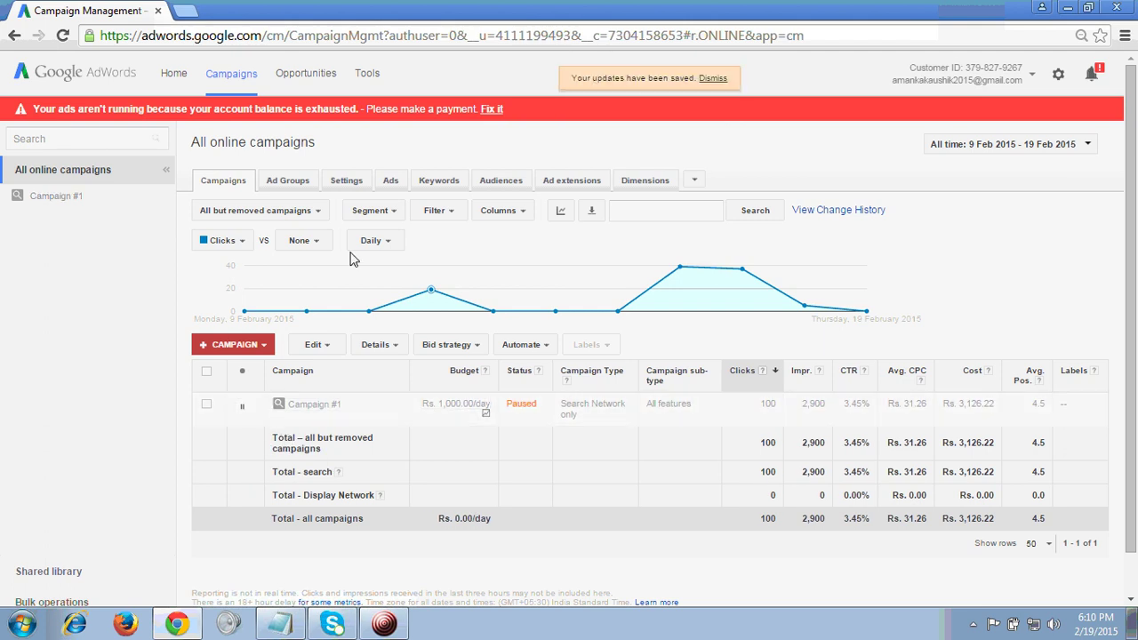
pyautogui.click(64, 199)
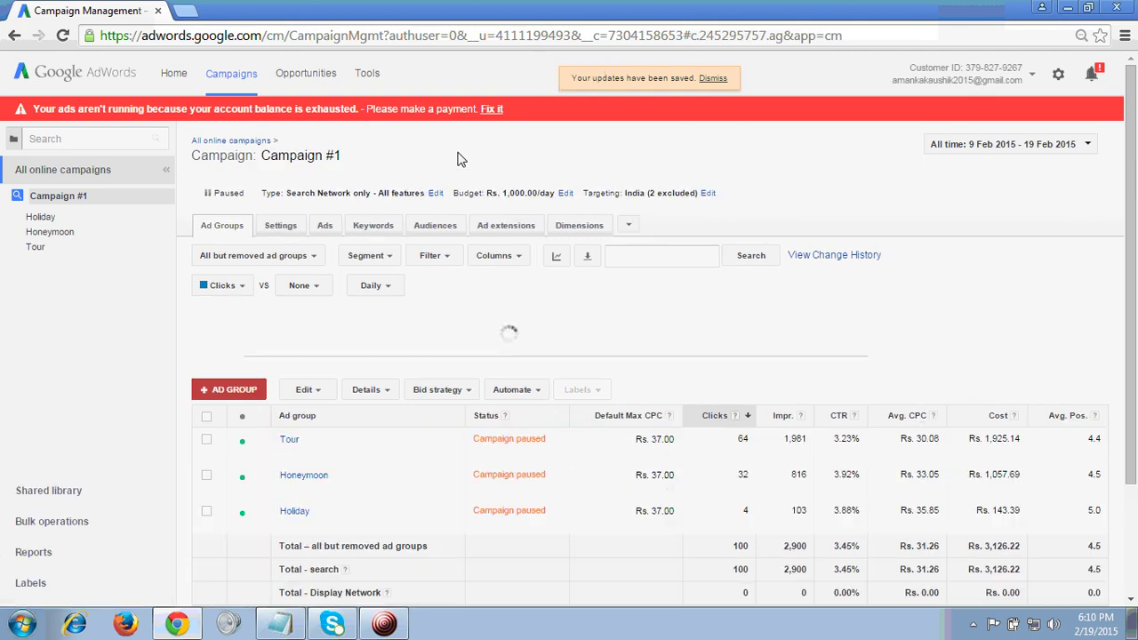
pyautogui.click(326, 227)
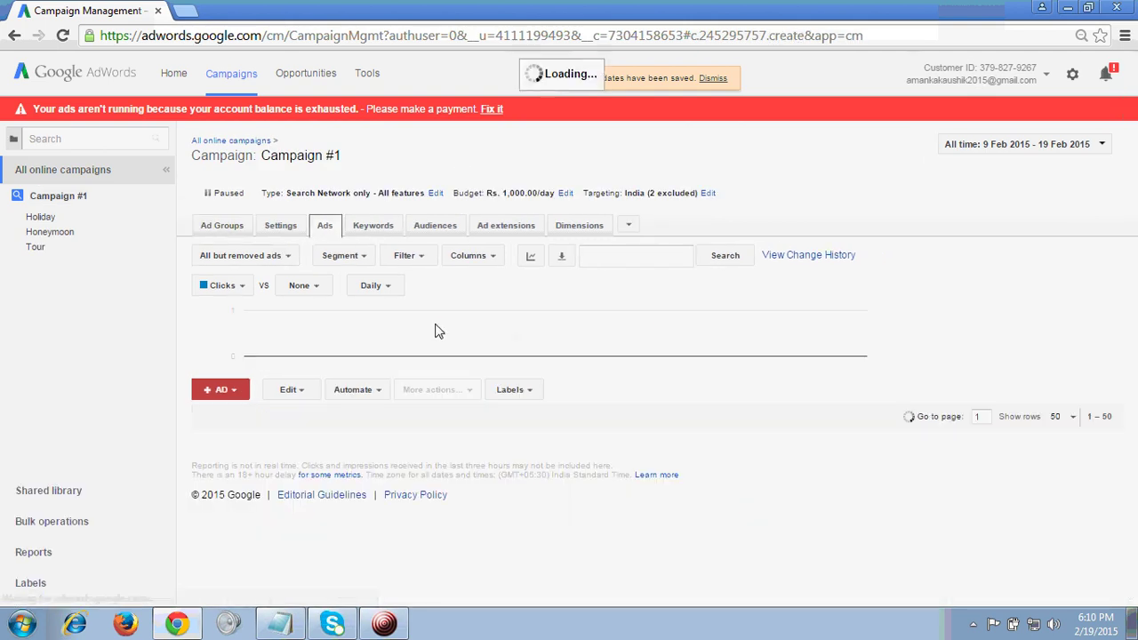
# Open the first ad's Himachal Tour Package landing page, then show all online campaigns.
pyautogui.click(339, 466)
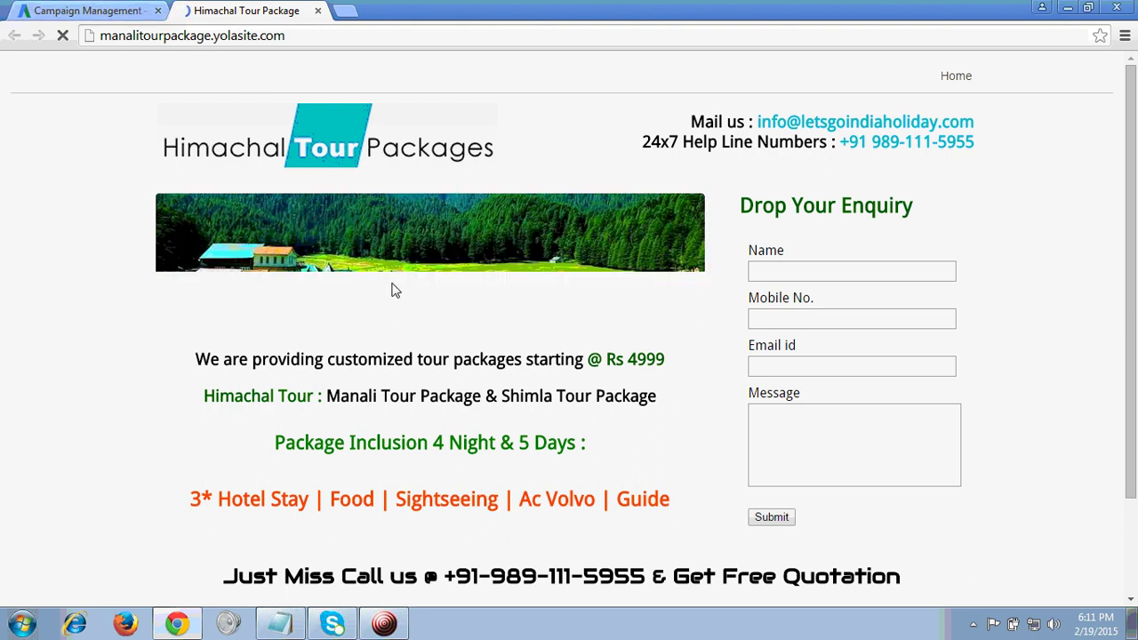
pyautogui.hotkey('ctrl', 'Tab')
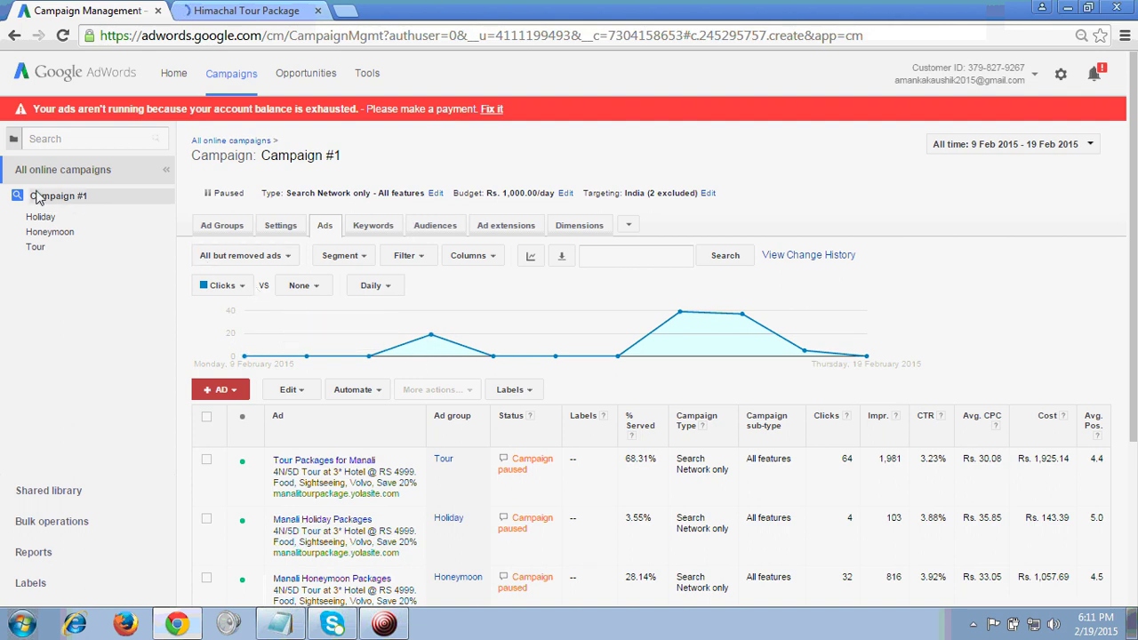
pyautogui.click(72, 170)
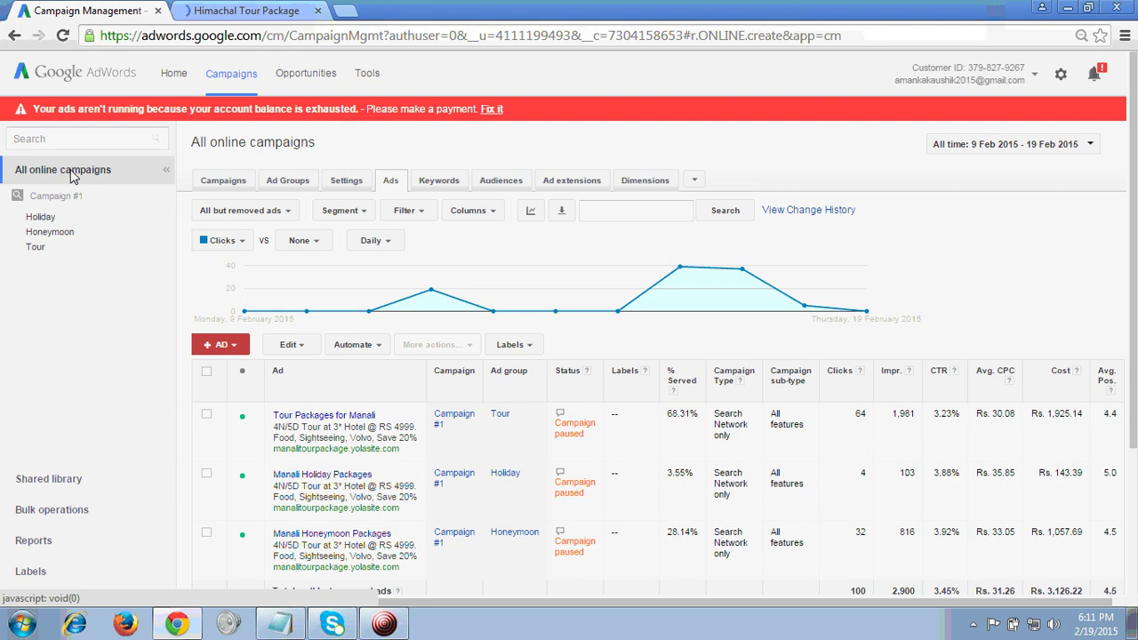
# From the Campaigns list, start a new Search Network only campaign.
pyautogui.click(222, 182)
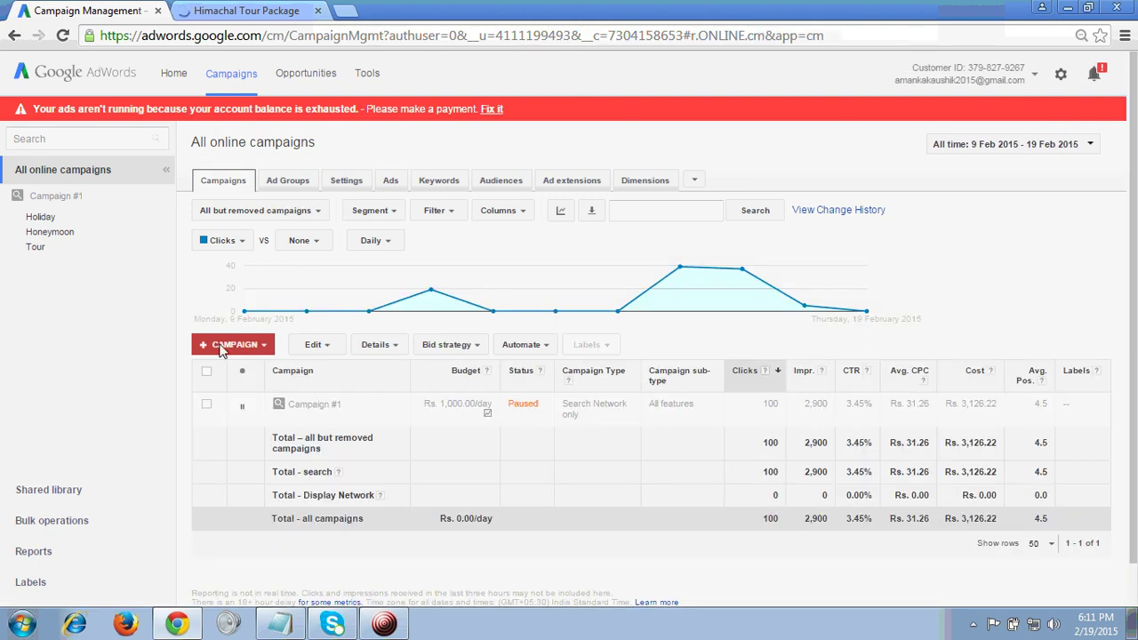
pyautogui.click(259, 352)
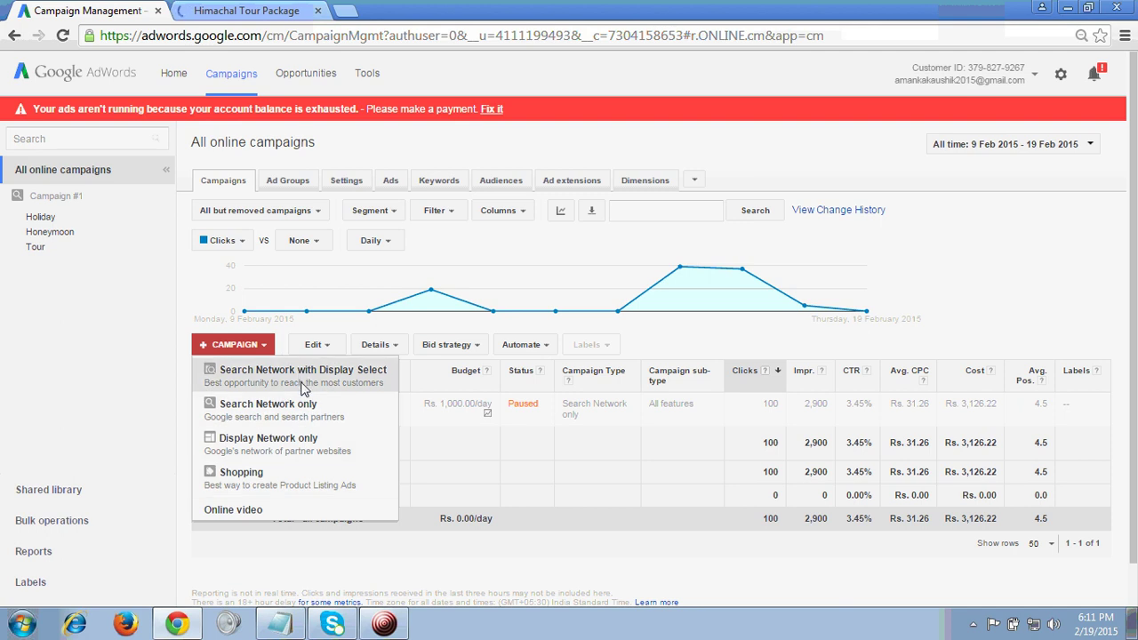
pyautogui.click(260, 411)
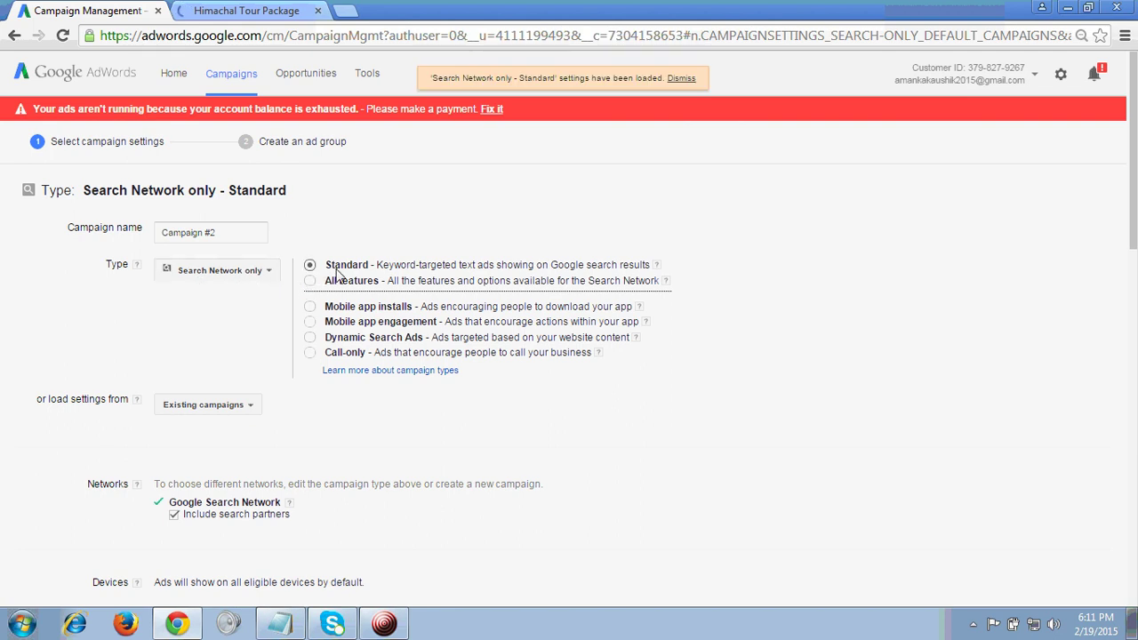
# Switch the campaign type to All features and name the campaign with the copied site URL.
pyautogui.click(310, 281)
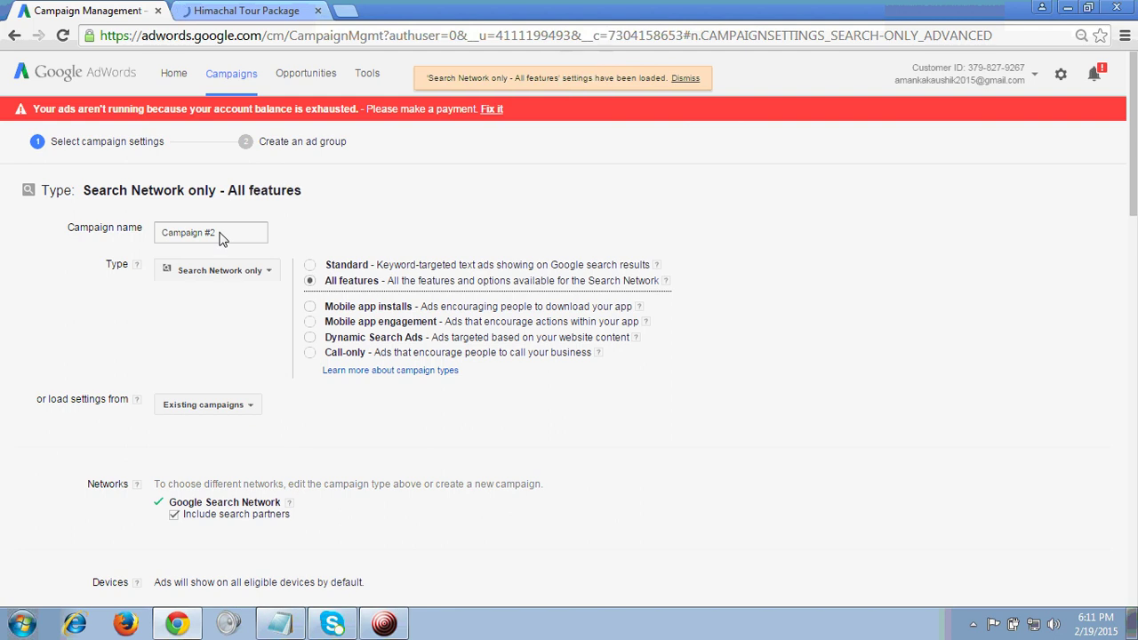
pyautogui.click(249, 10)
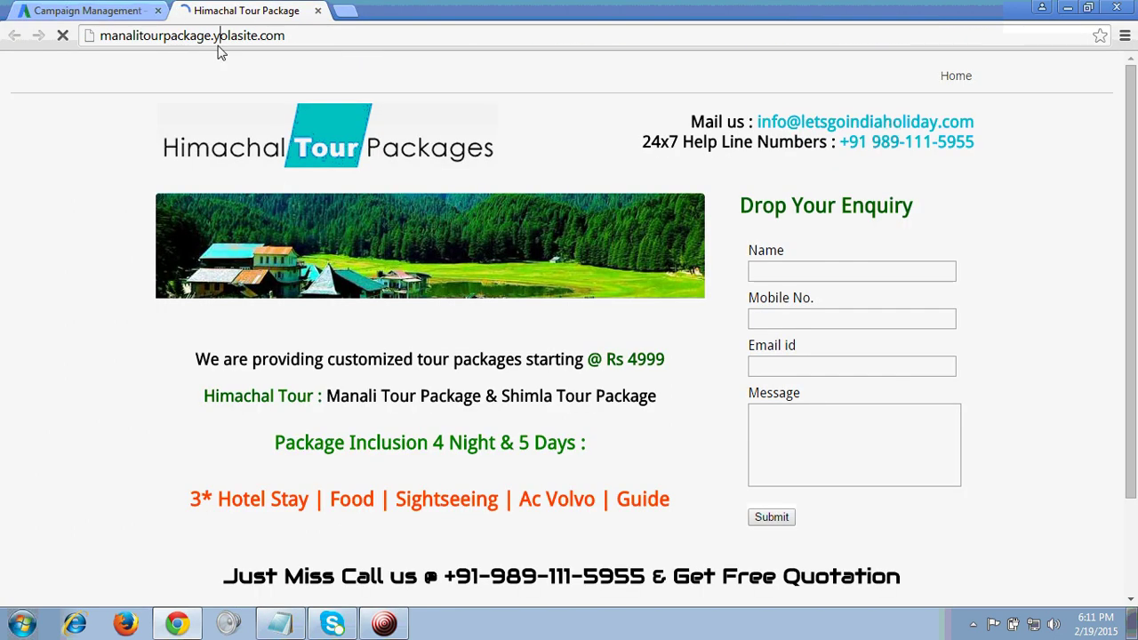
pyautogui.click(117, 11)
pyautogui.click(216, 233)
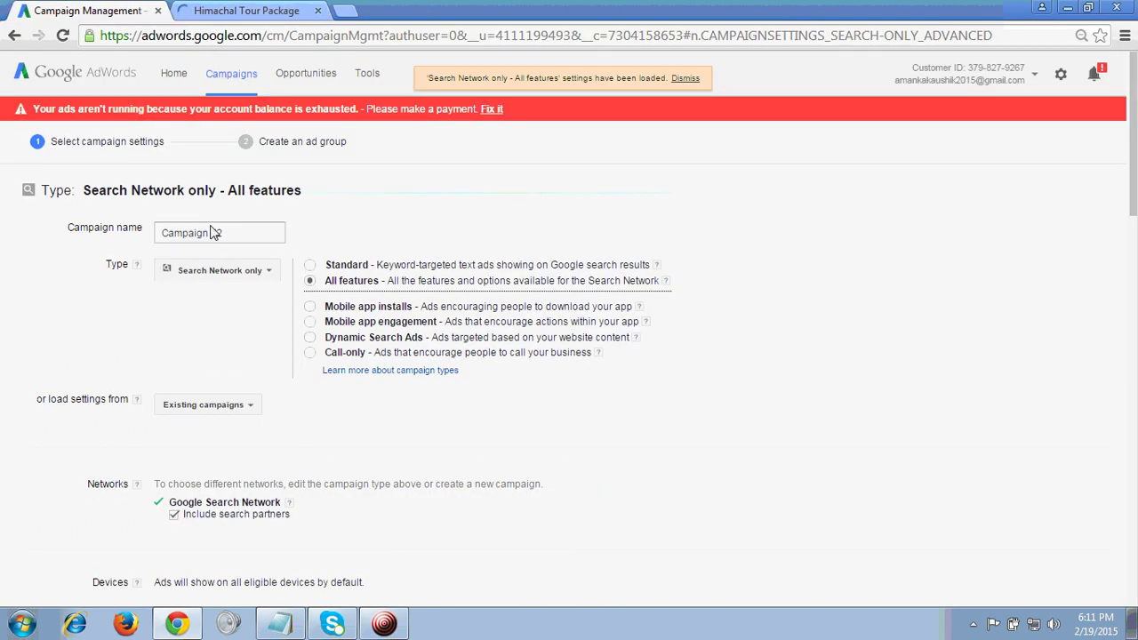
pyautogui.tripleClick(238, 238)
pyautogui.write('http://manalitourpackage.yolasite.com/')
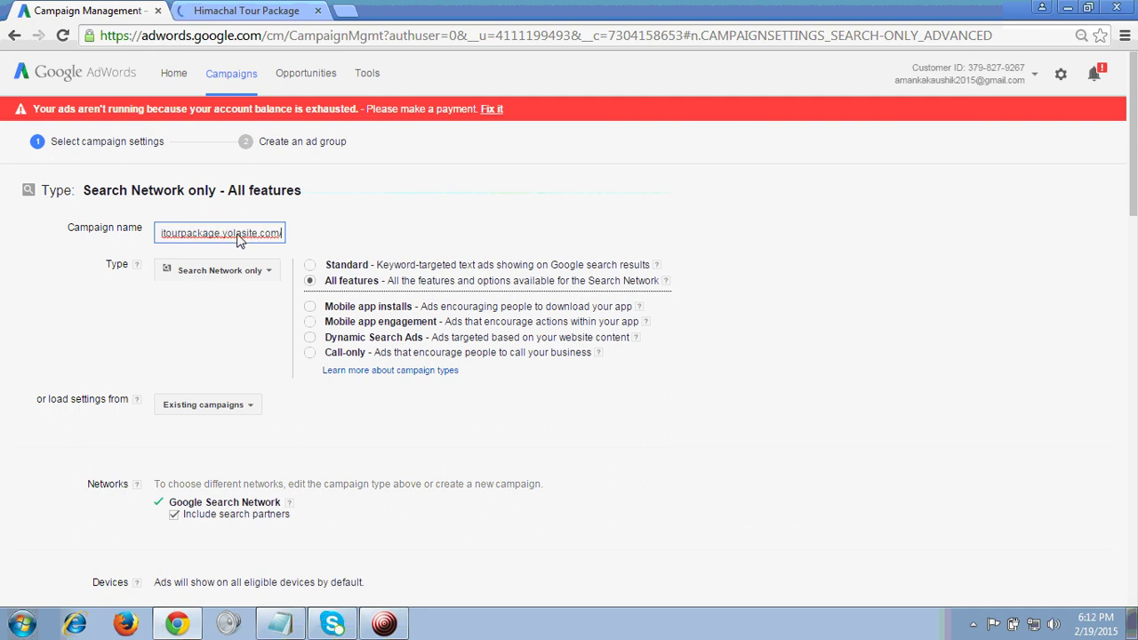
pyautogui.click(205, 376)
# Exclude search partners and target only people in the targeted location.
pyautogui.scroll(-2, 228, 361)
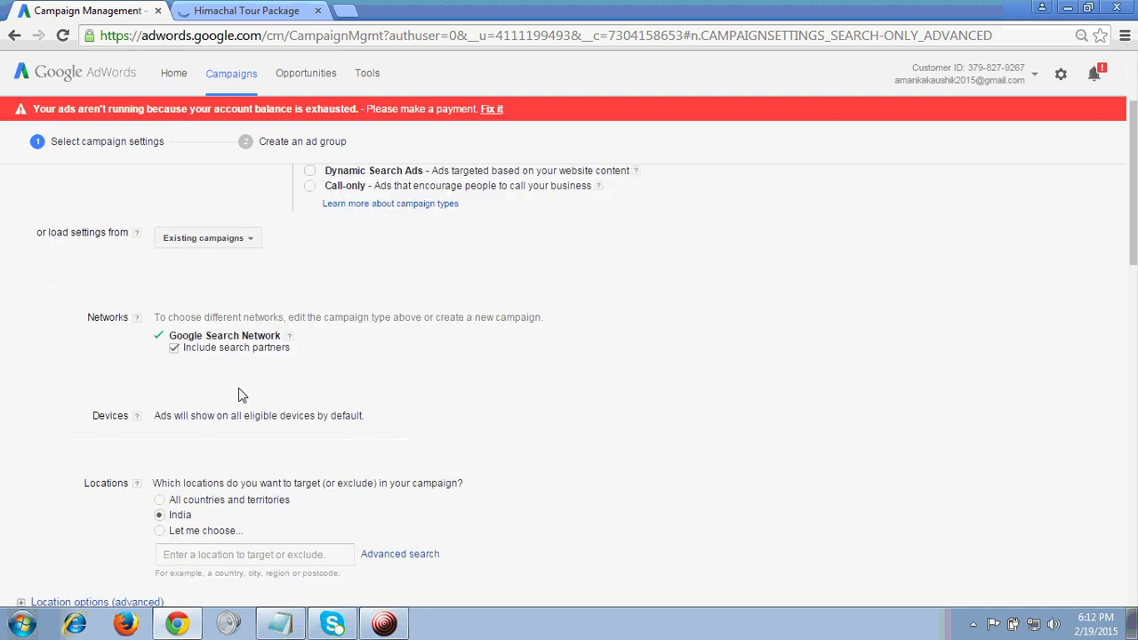
pyautogui.click(174, 348)
pyautogui.scroll(-1, 417, 382)
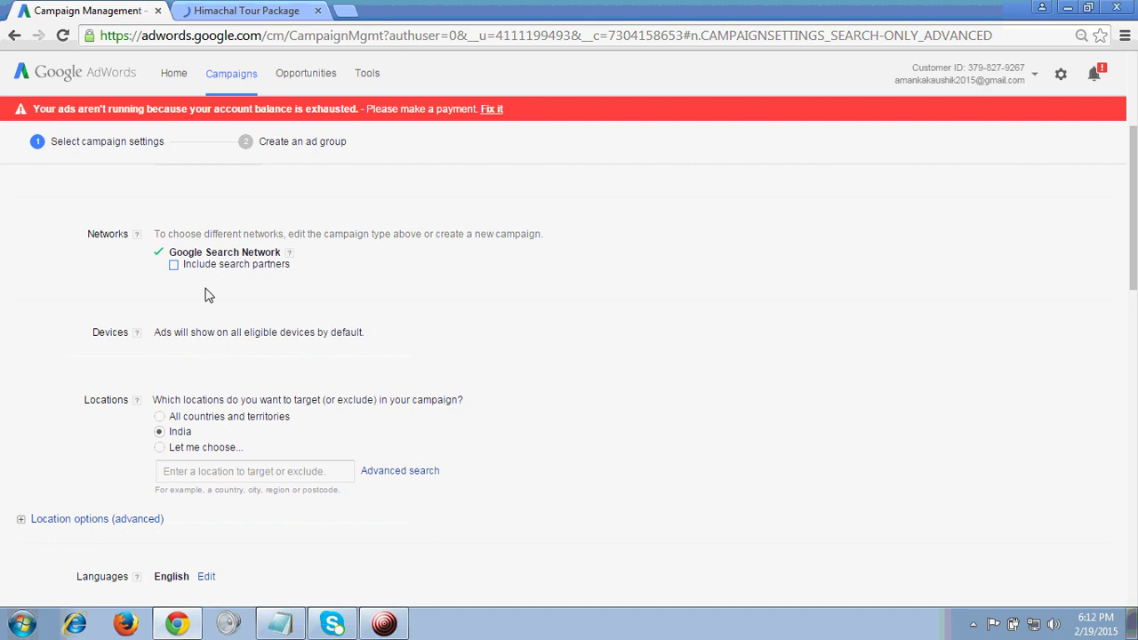
pyautogui.scroll(-1, 352, 374)
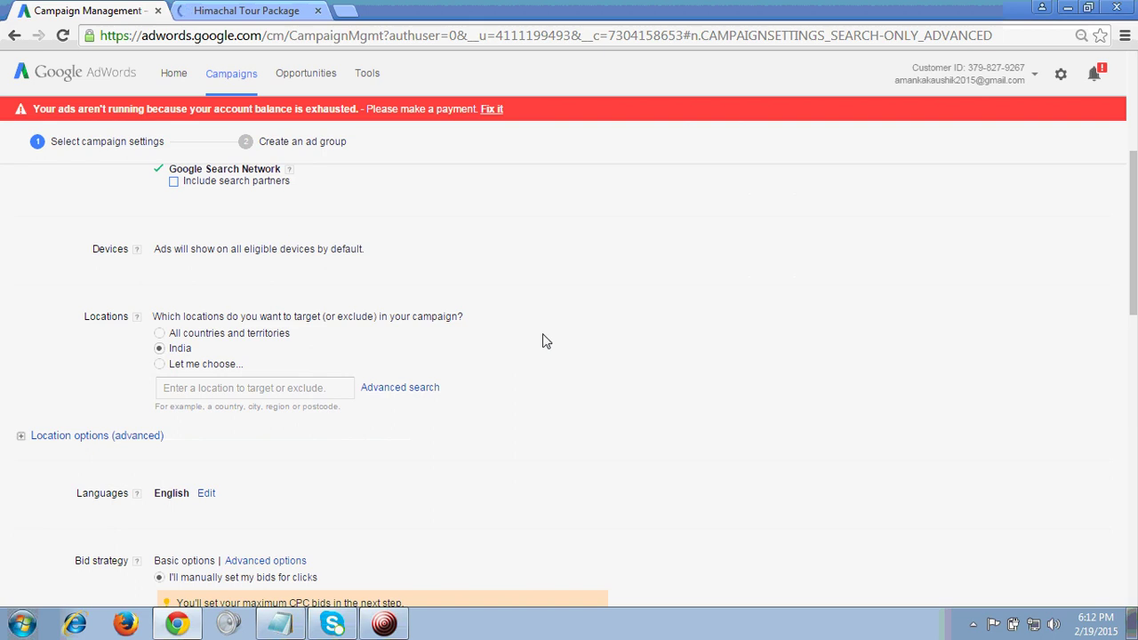
pyautogui.scroll(-2, 545, 351)
pyautogui.click(112, 268)
pyautogui.click(160, 315)
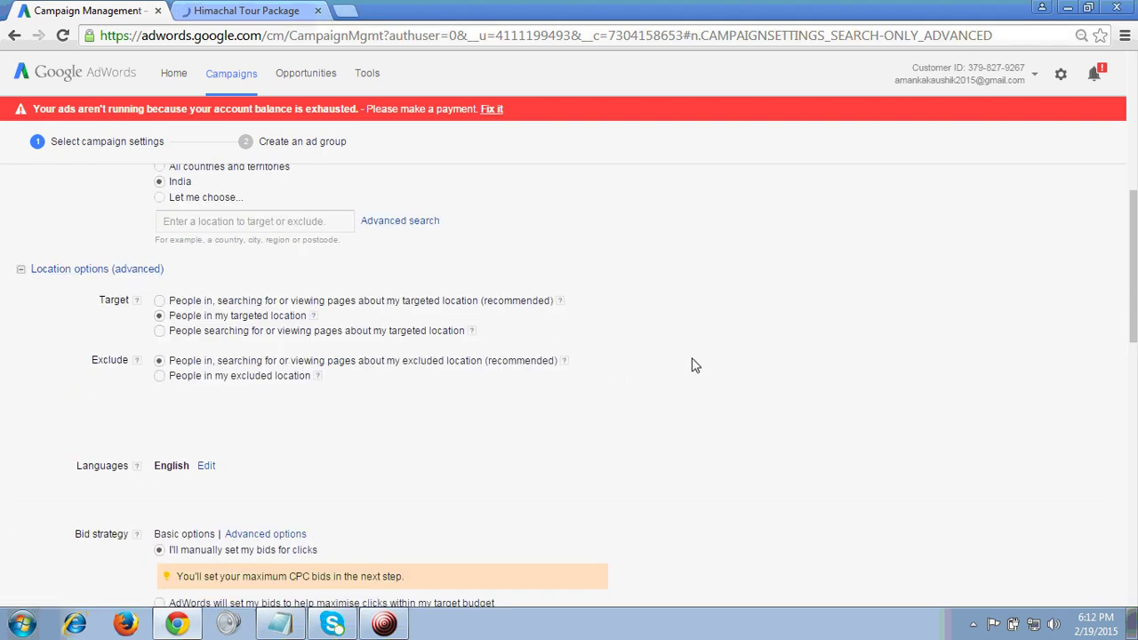
# Set the default bid to Rs. 10 and the daily budget to Rs. 500.
pyautogui.scroll(1, 695, 366)
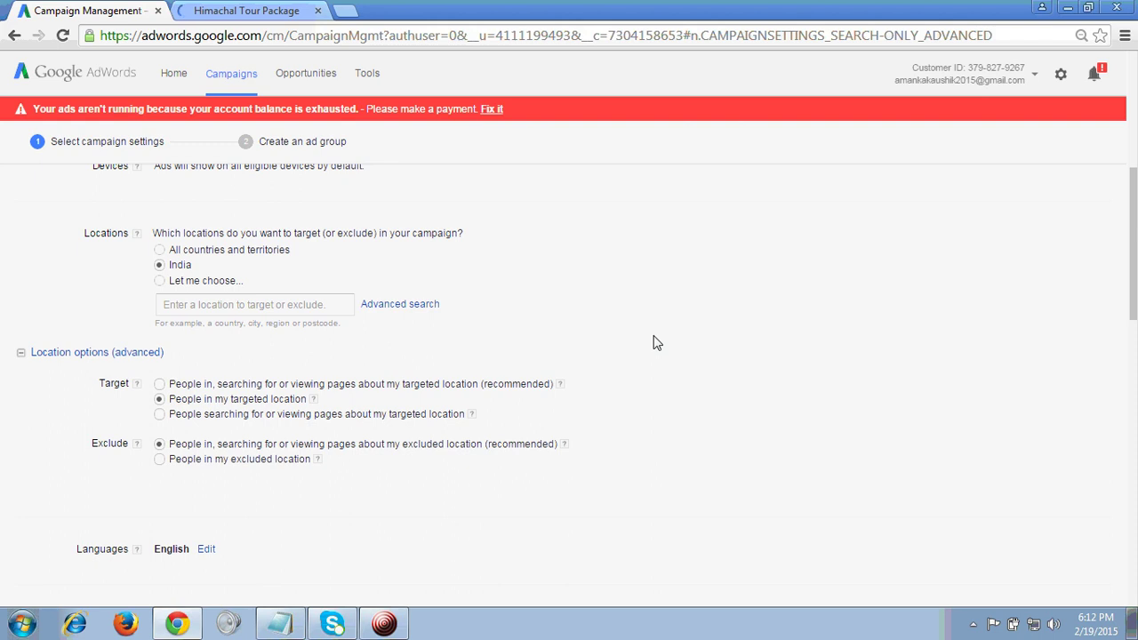
pyautogui.scroll(-2, 670, 365)
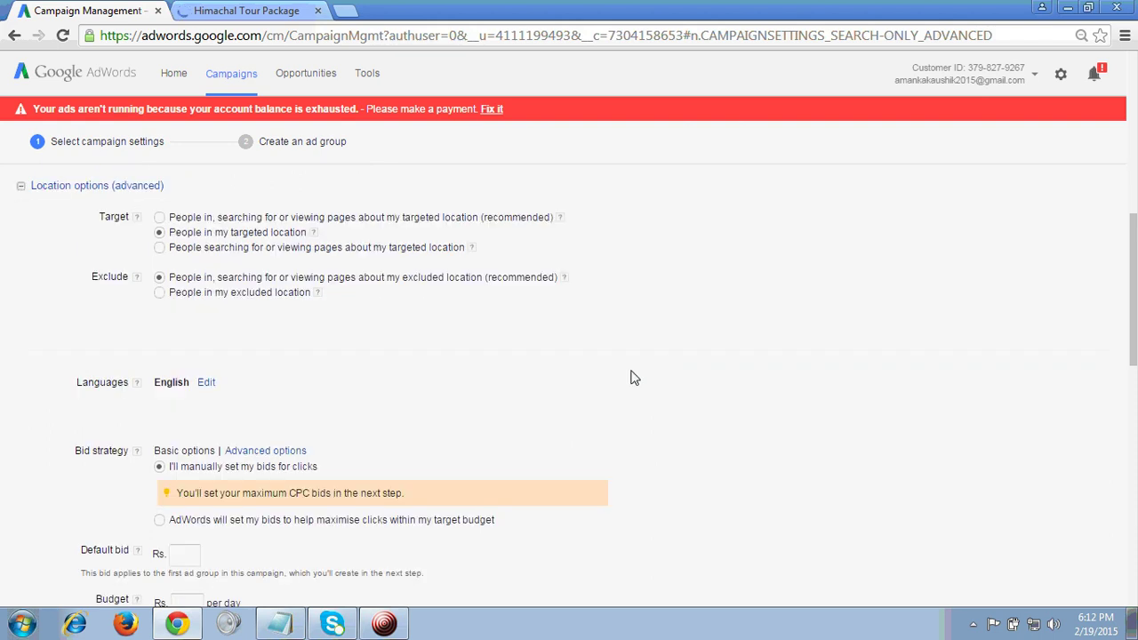
pyautogui.scroll(-1, 634, 376)
pyautogui.click(183, 475)
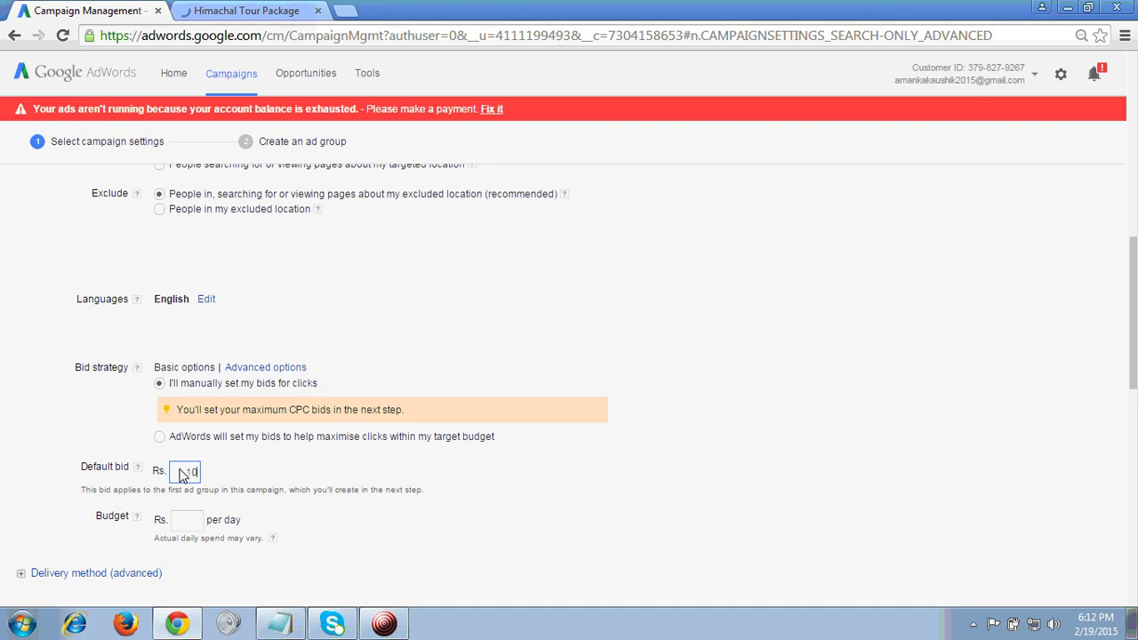
pyautogui.click(187, 520)
pyautogui.click(187, 478)
pyautogui.click(186, 523)
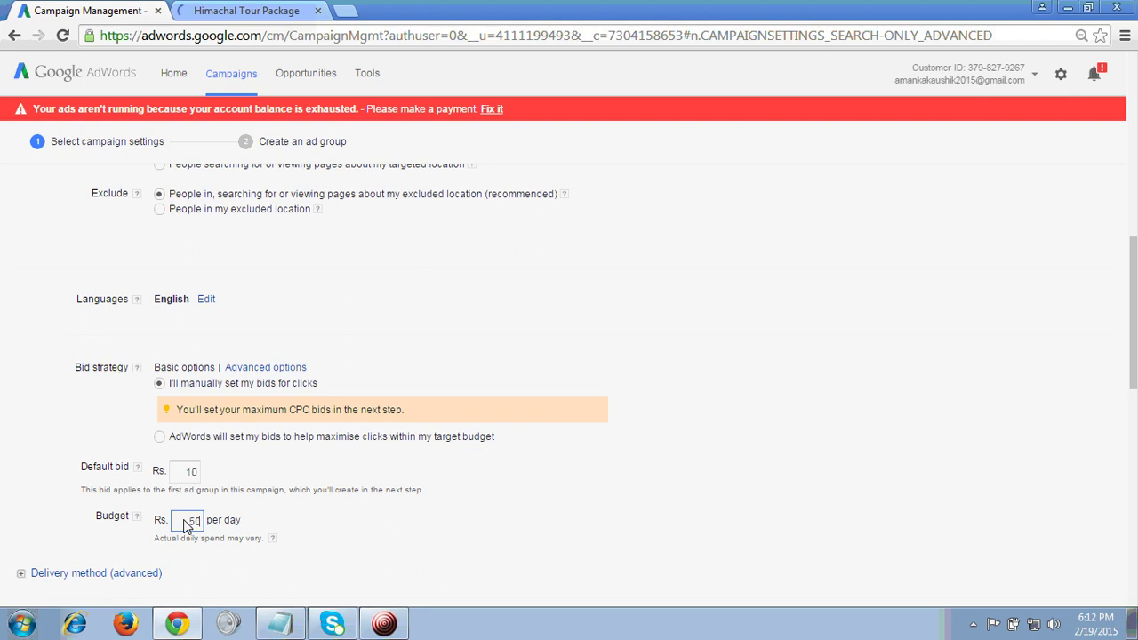
pyautogui.scroll(-5, 605, 360)
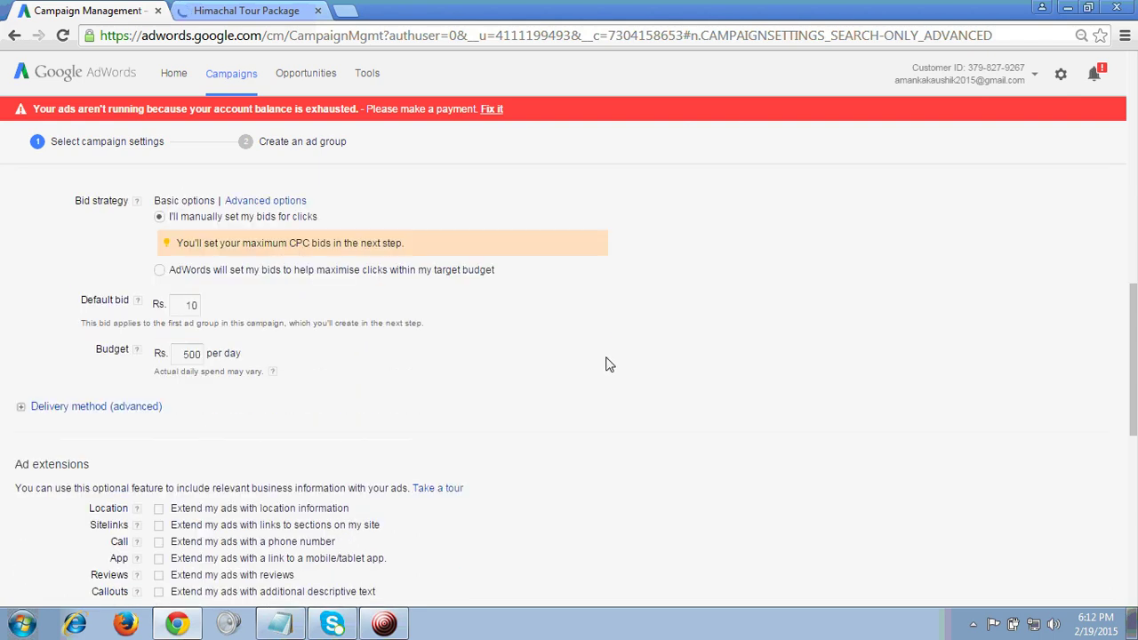
pyautogui.scroll(-4, 608, 368)
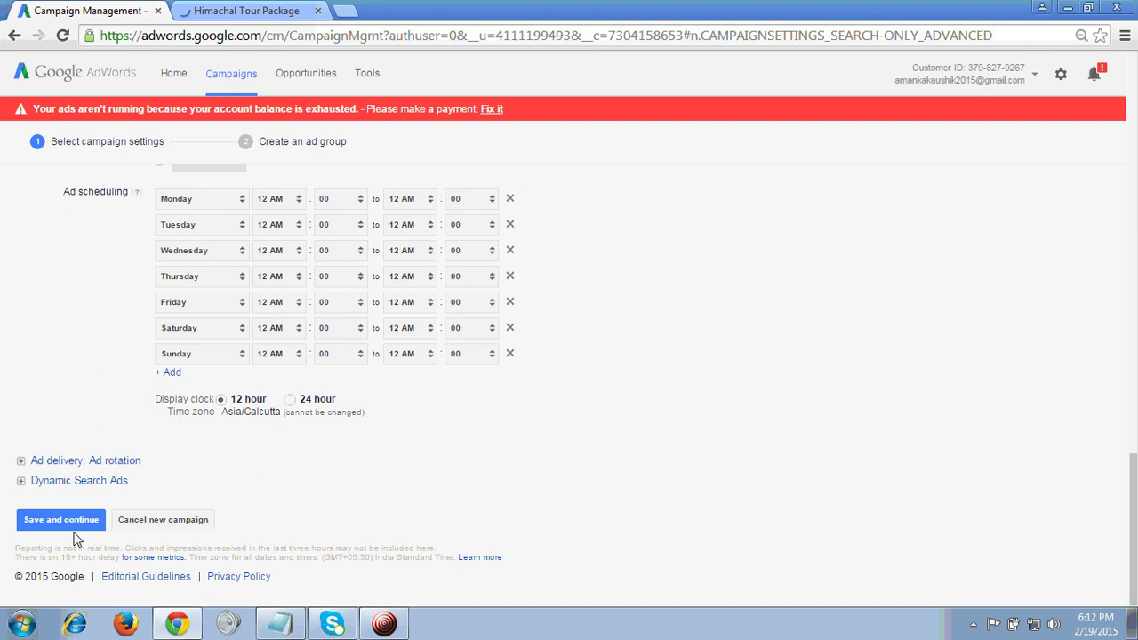
# Save the campaign settings and continue to the ad group step, showing 'Ad Group #1'.
pyautogui.click(79, 522)
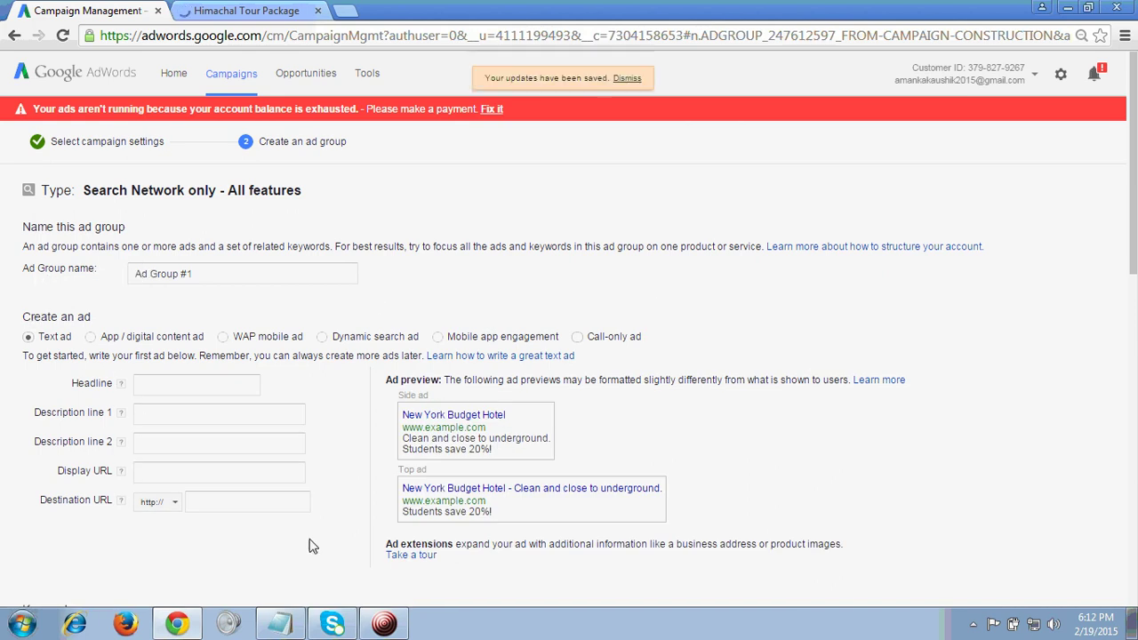
pyautogui.scroll(-5, 823, 366)
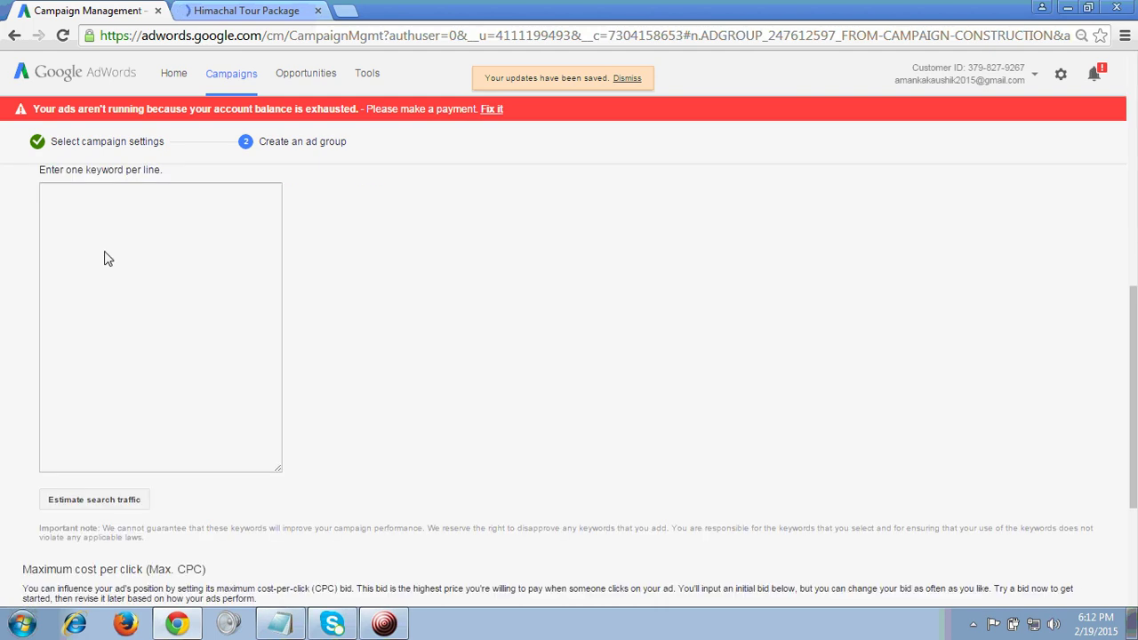
pyautogui.scroll(6, 625, 442)
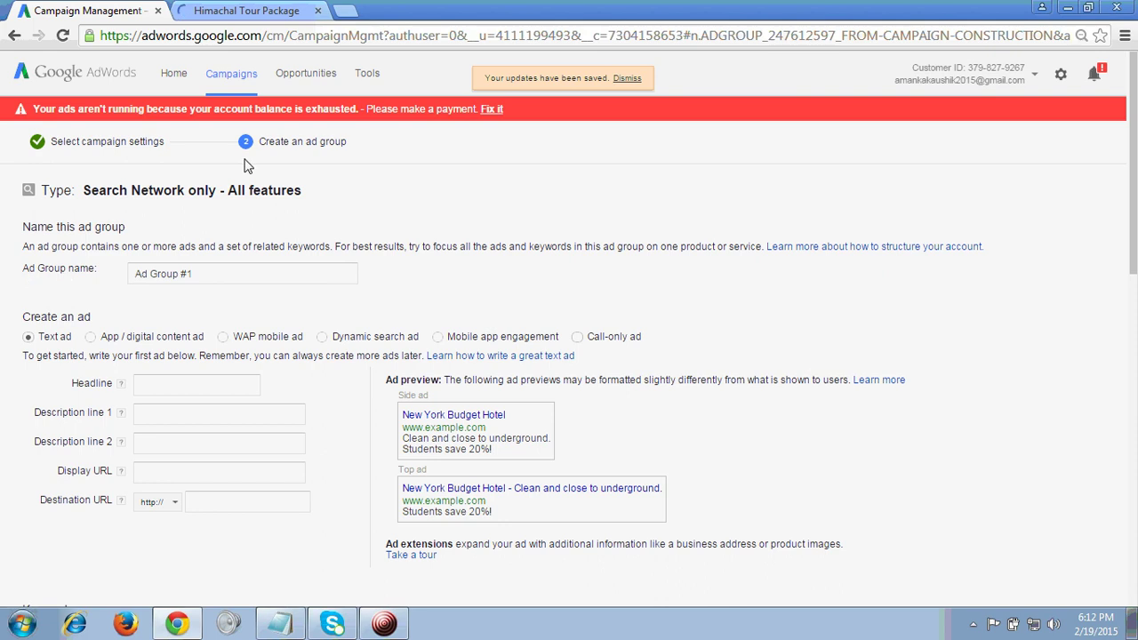
# Open Keyword Planner from the Tools menu in a new tab and switch to it.
pyautogui.click(369, 74)
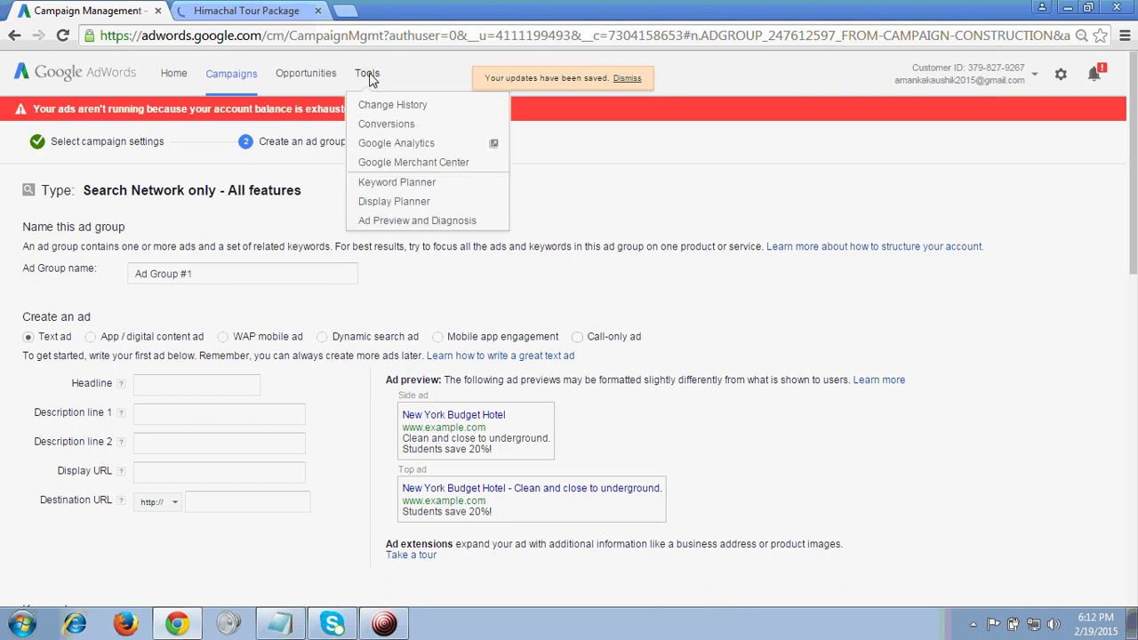
pyautogui.rightClick(397, 187)
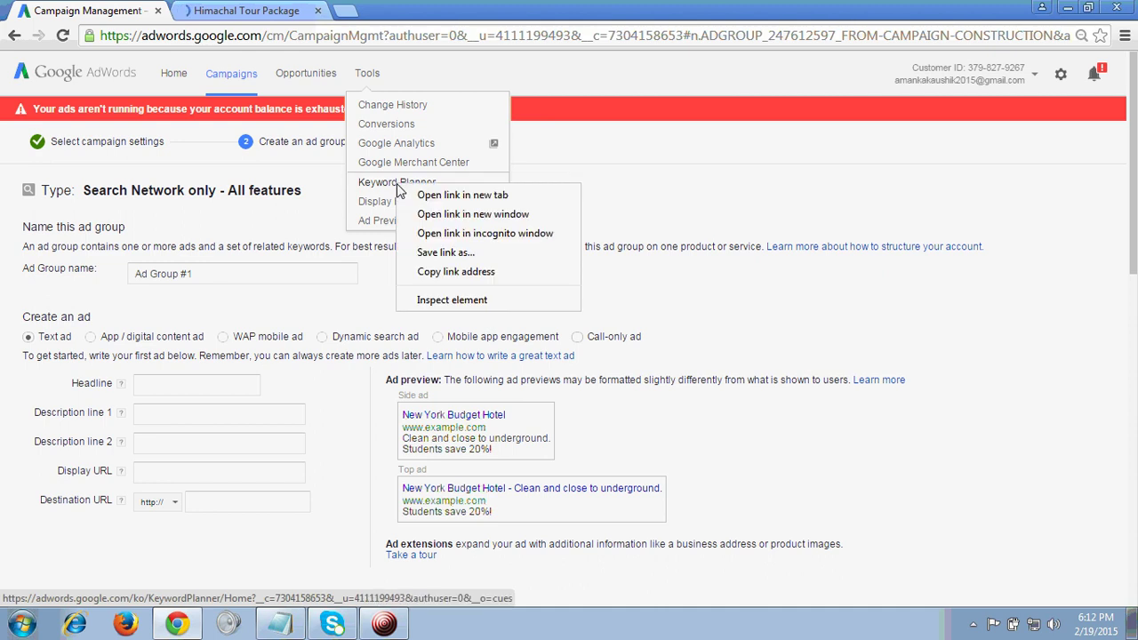
pyautogui.click(436, 194)
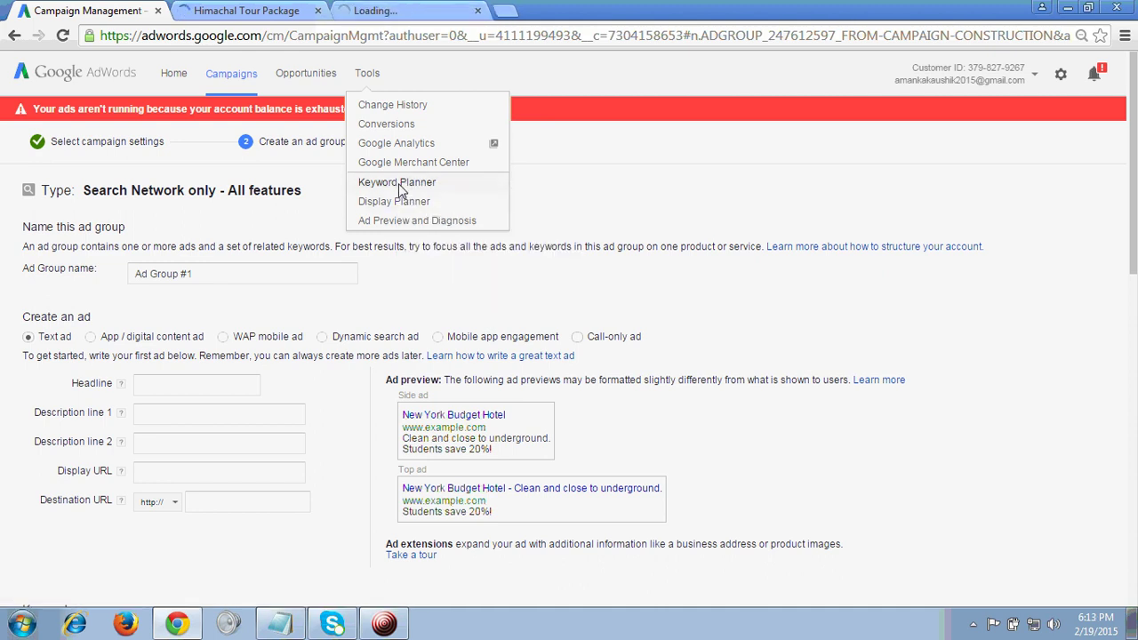
pyautogui.click(389, 12)
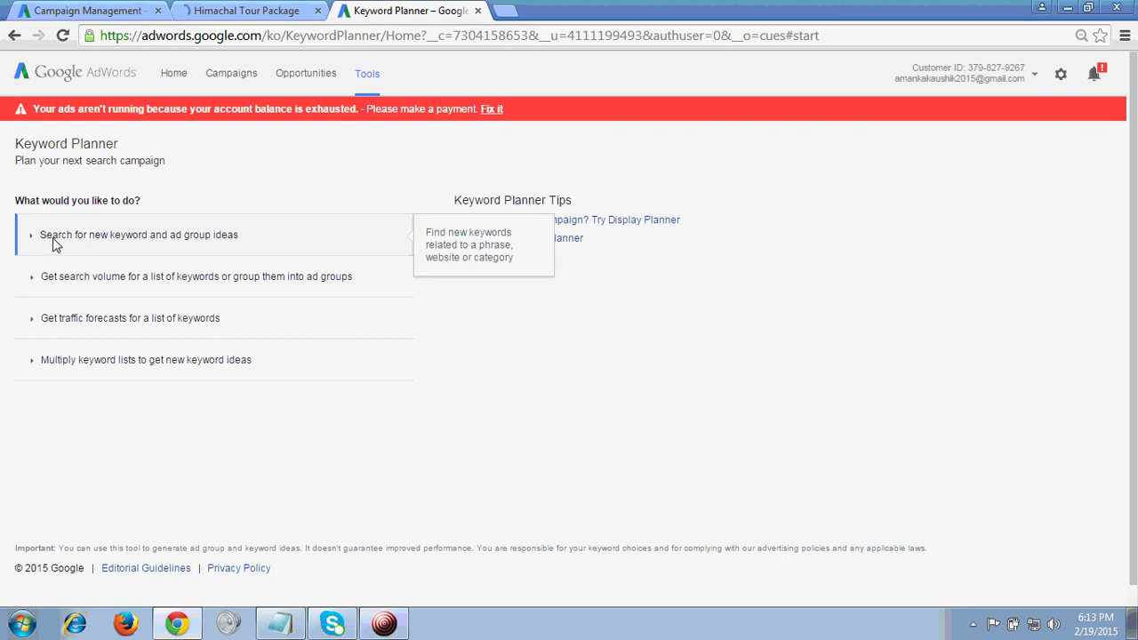
# In the new keyword ideas search, enter 'manali tour packages' and 'manali holiday packages' as products.
pyautogui.click(147, 250)
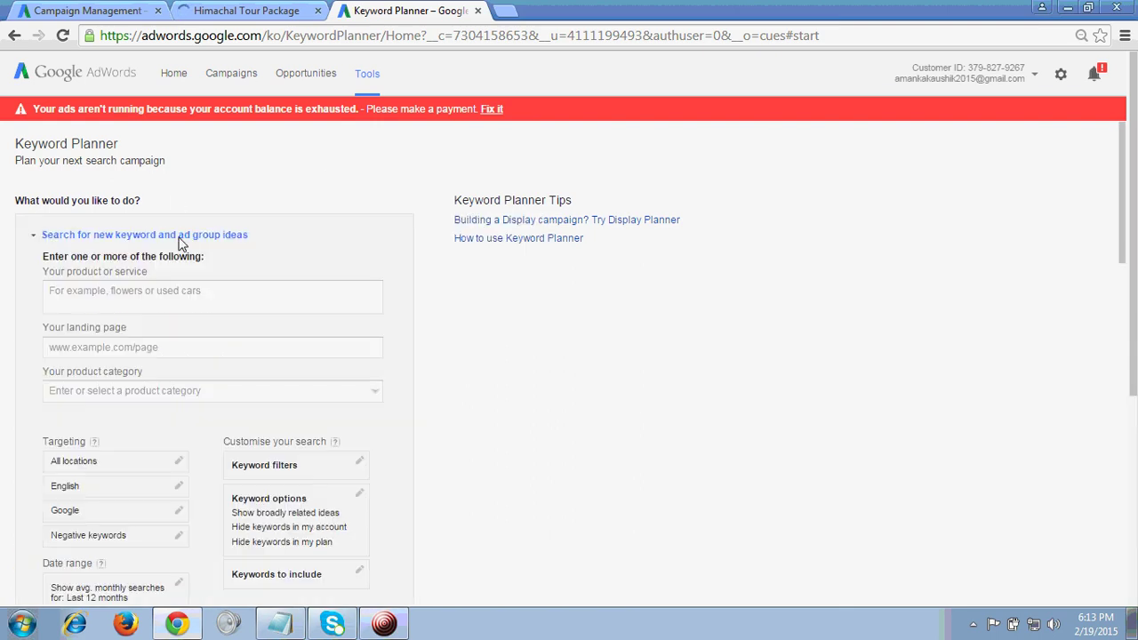
pyautogui.click(213, 305)
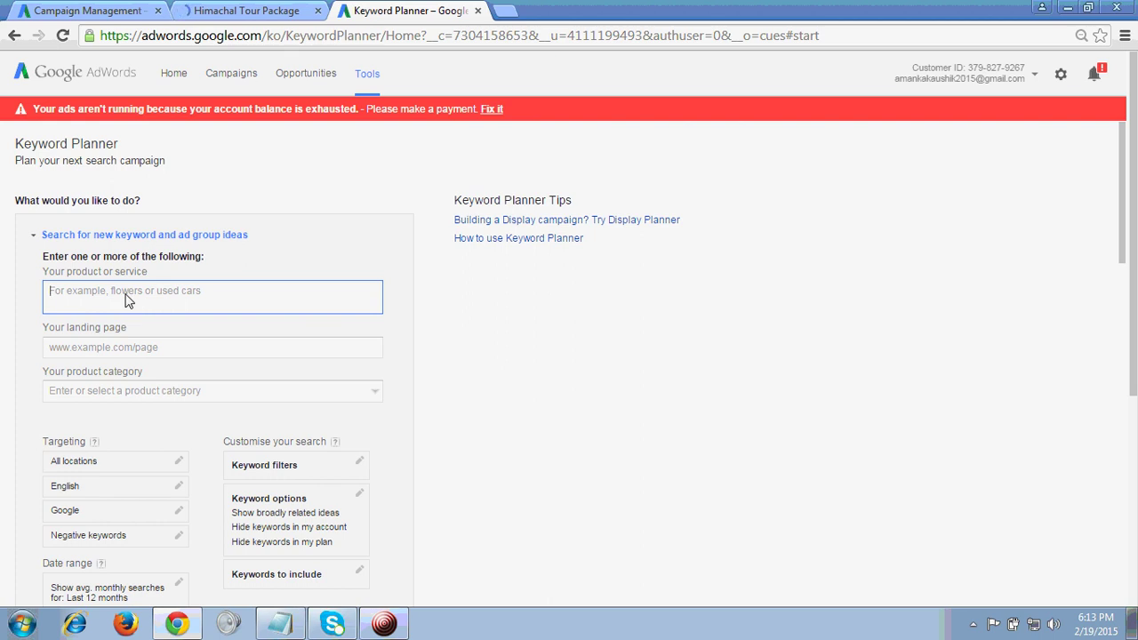
pyautogui.write('manali tour packages')
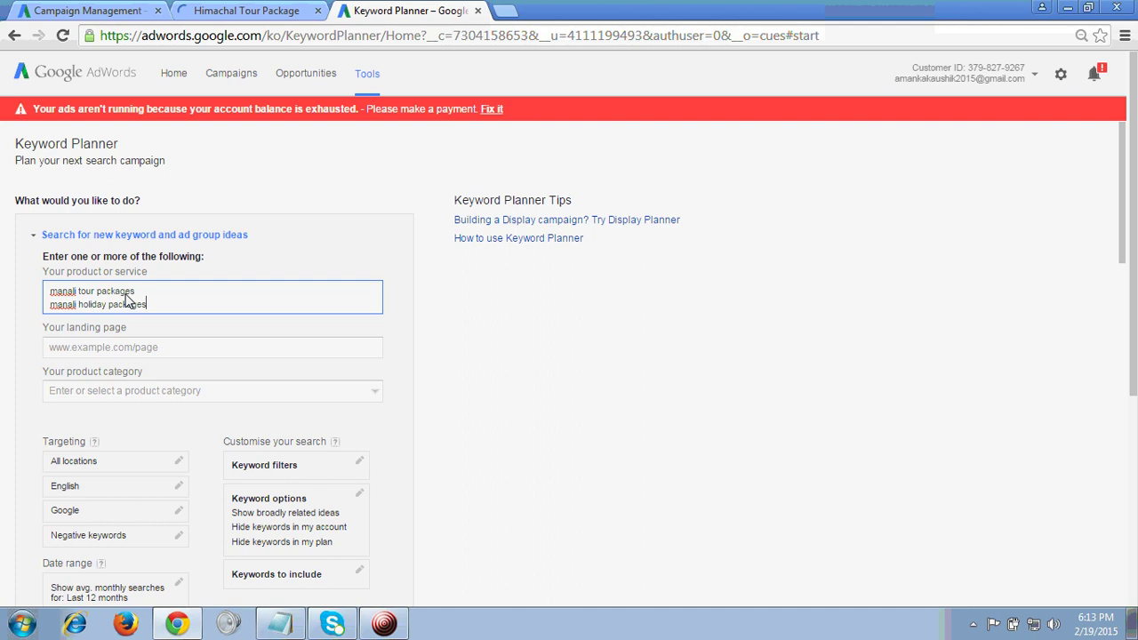
pyautogui.scroll(-1, 457, 338)
pyautogui.click(98, 265)
pyautogui.click(249, 11)
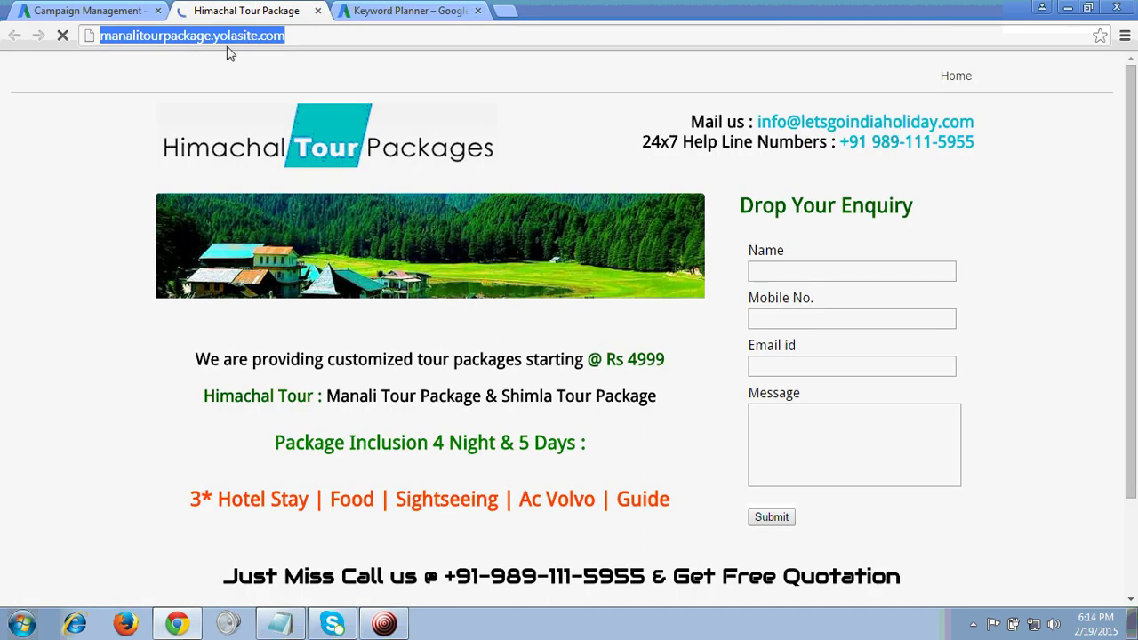
pyautogui.click(89, 11)
pyautogui.click(405, 12)
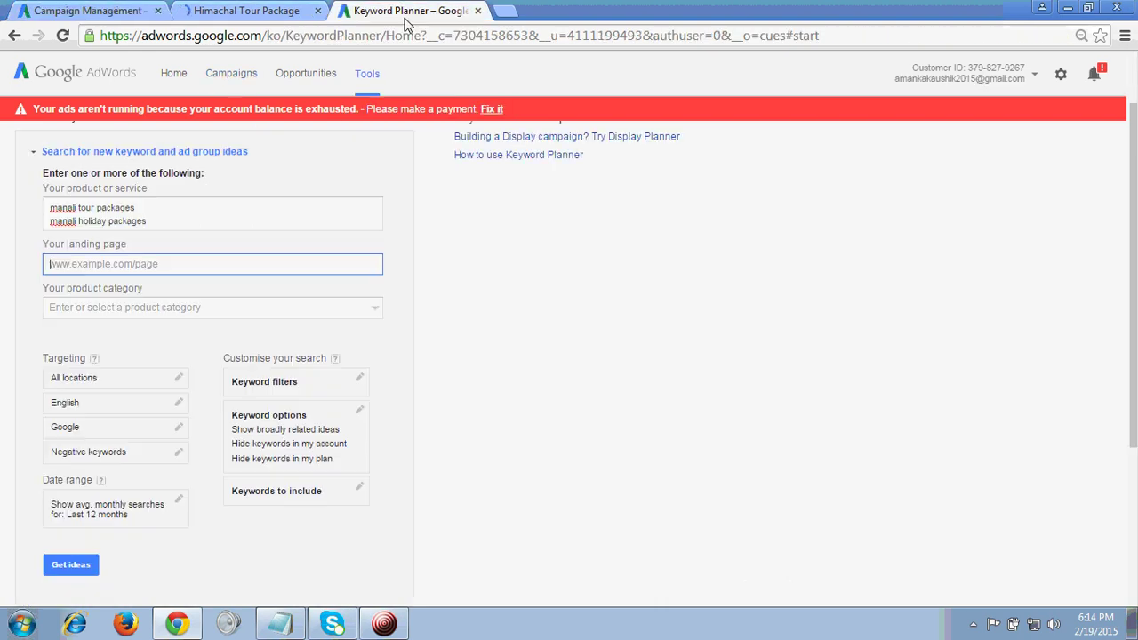
pyautogui.write('http://manalitourpackage.volasite.com/')
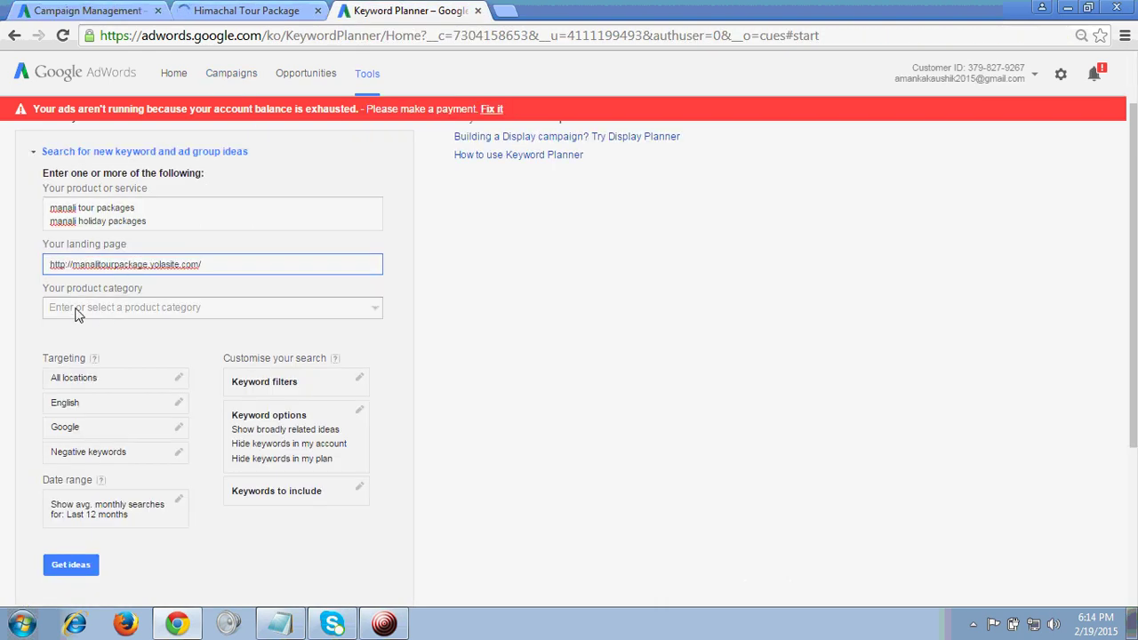
pyautogui.click(514, 343)
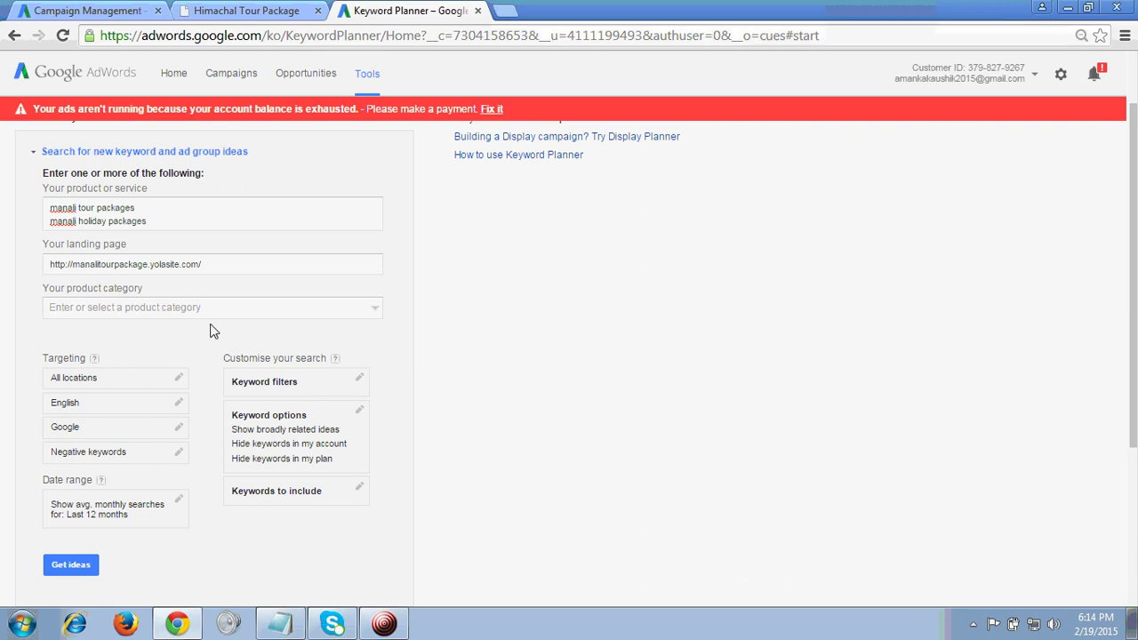
# Change location targeting to India and get keyword ideas.
pyautogui.click(174, 381)
pyautogui.click(164, 432)
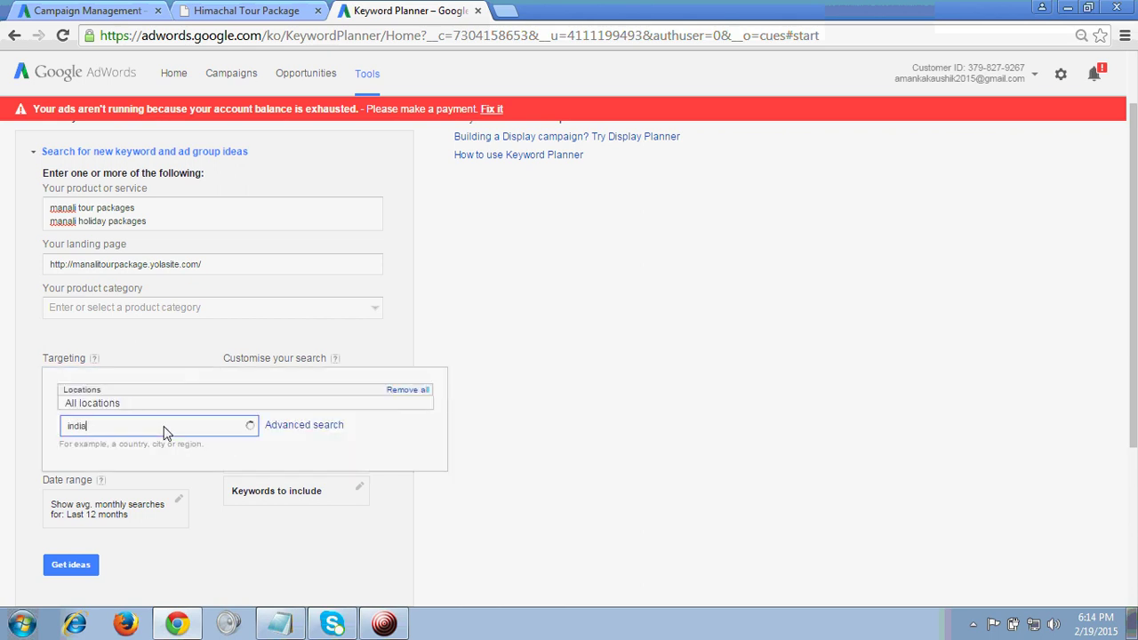
pyautogui.click(388, 234)
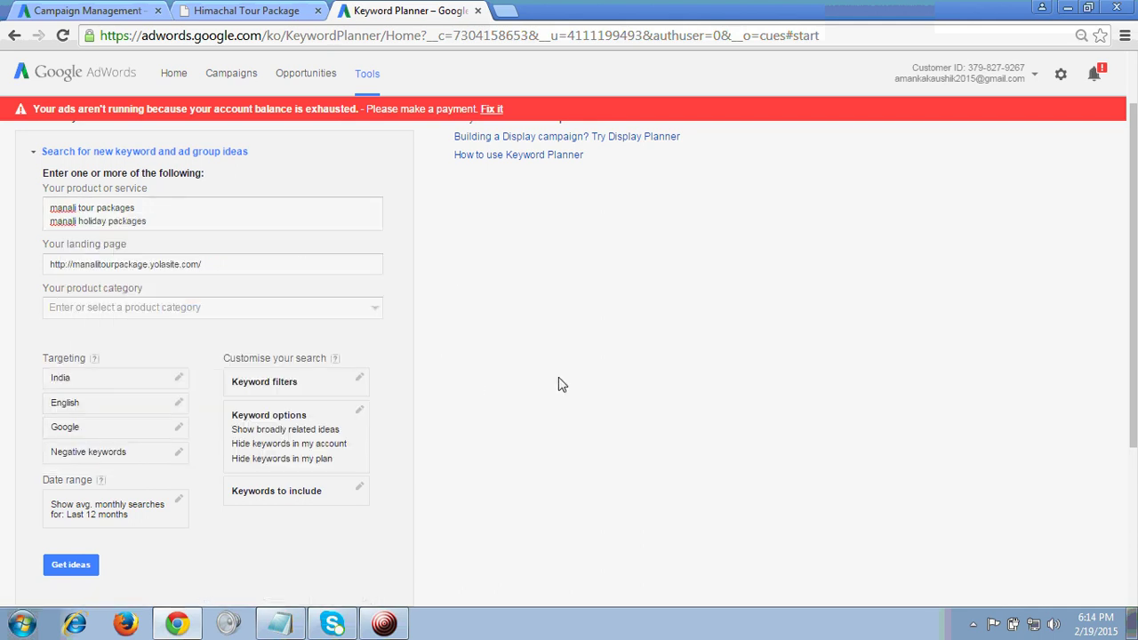
pyautogui.scroll(-2, 558, 384)
pyautogui.click(77, 401)
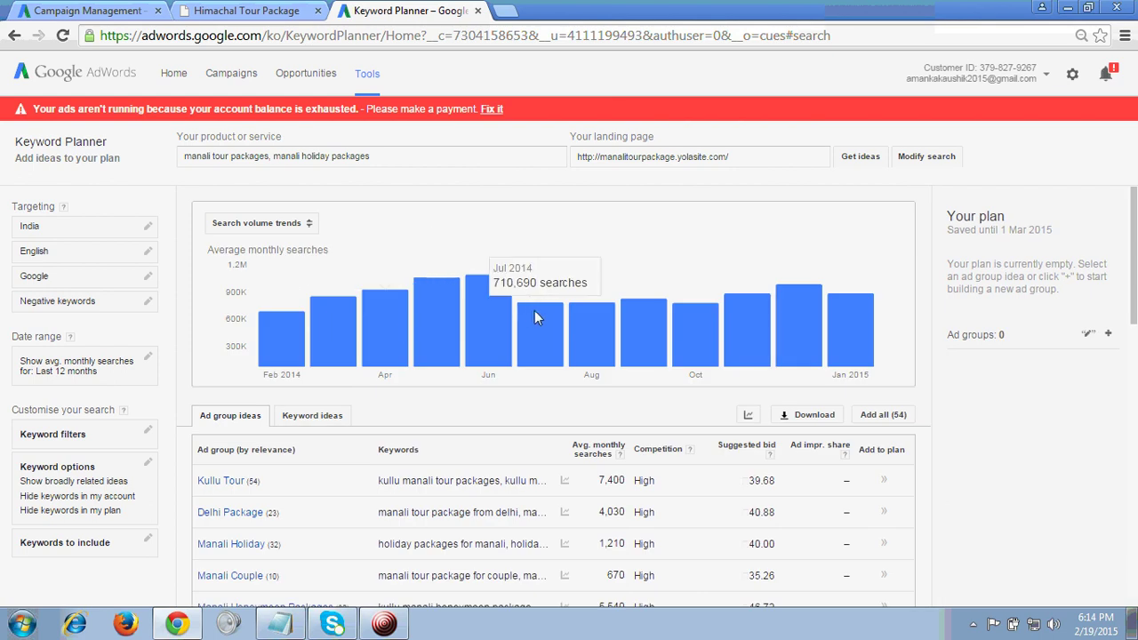
# Scroll the Ad group ideas table to review Kullu Tour, Delhi Package and Manali Holiday.
pyautogui.scroll(-2, 539, 315)
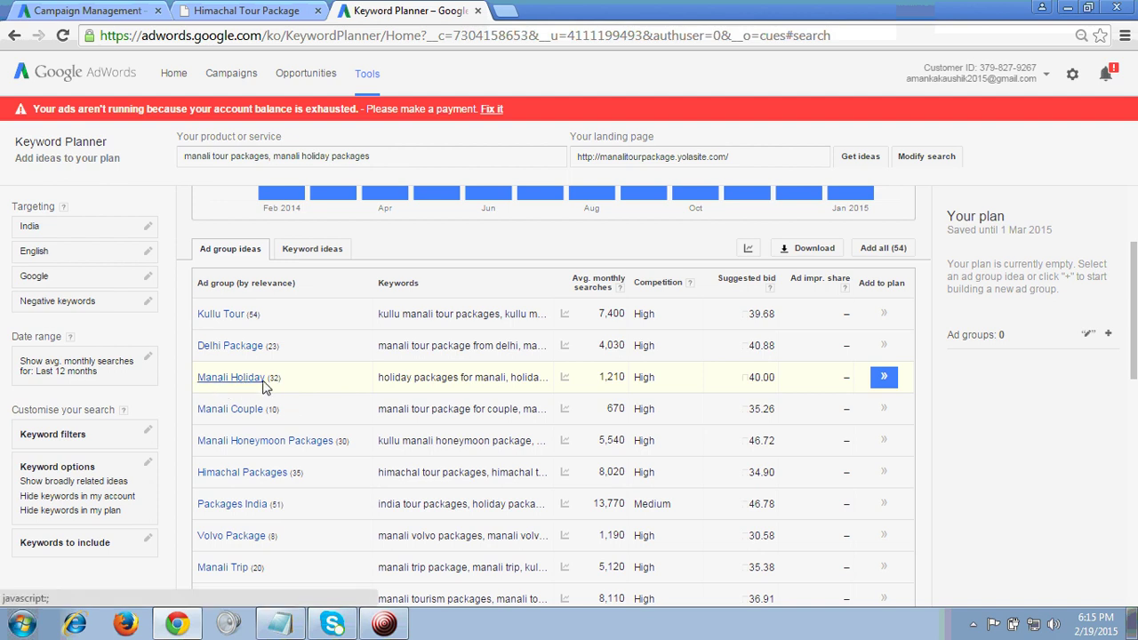
# Copy 'Manali Holiday' from Keyword Planner and paste it over 'Ad Group #1' as the ad group name.
pyautogui.click(233, 379)
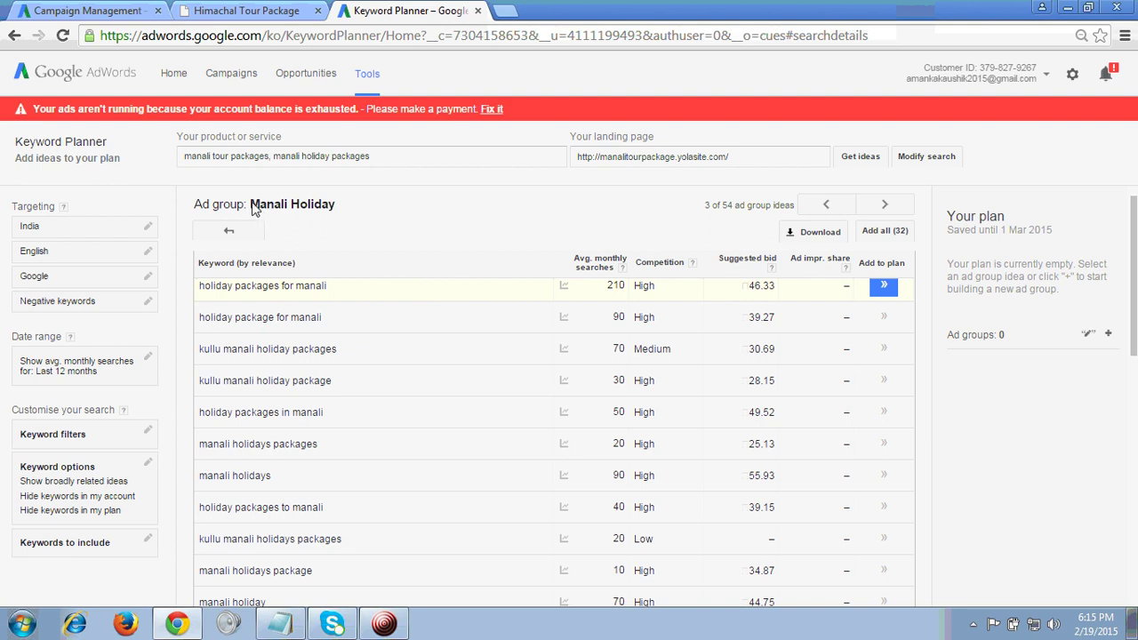
pyautogui.moveTo(251, 210); pyautogui.dragTo(337, 210)
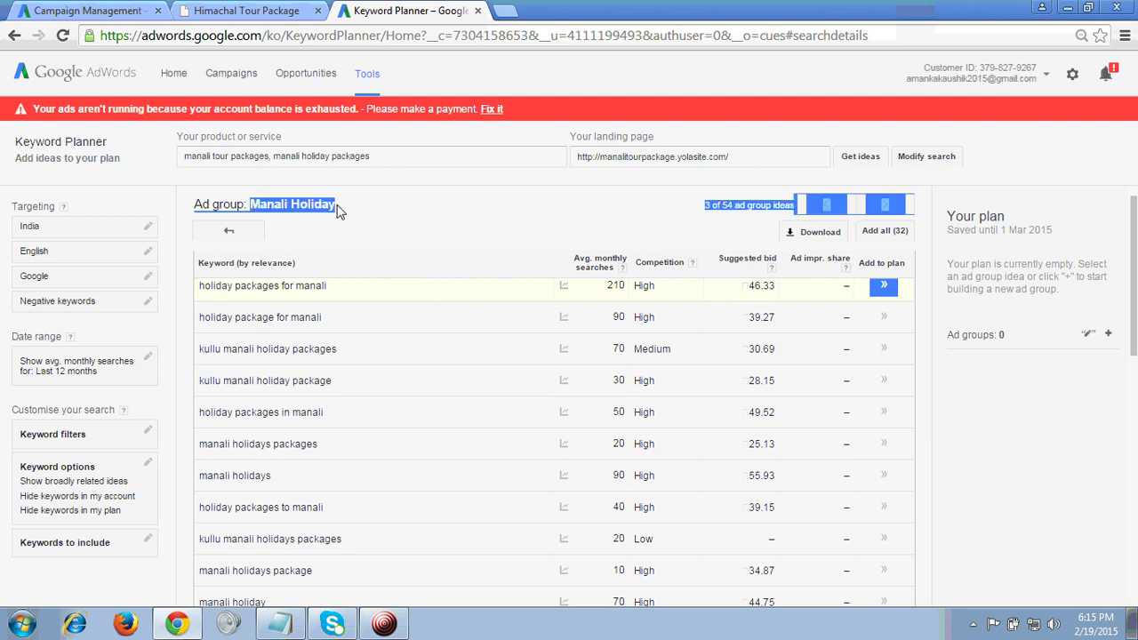
pyautogui.click(281, 214)
pyautogui.moveTo(251, 205); pyautogui.dragTo(332, 206)
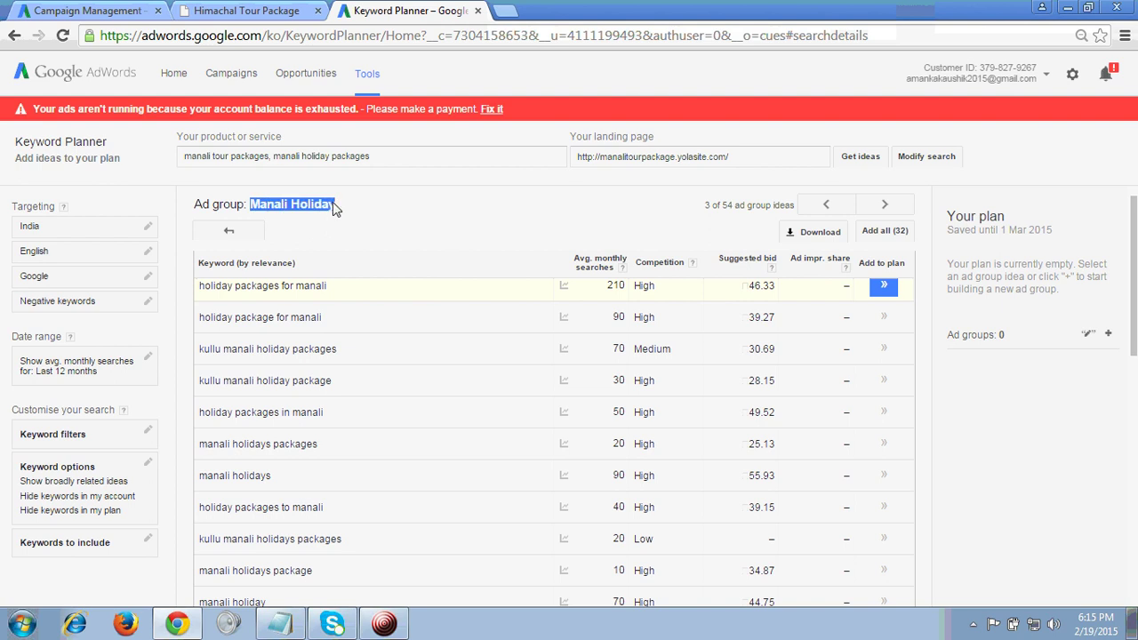
pyautogui.click(106, 10)
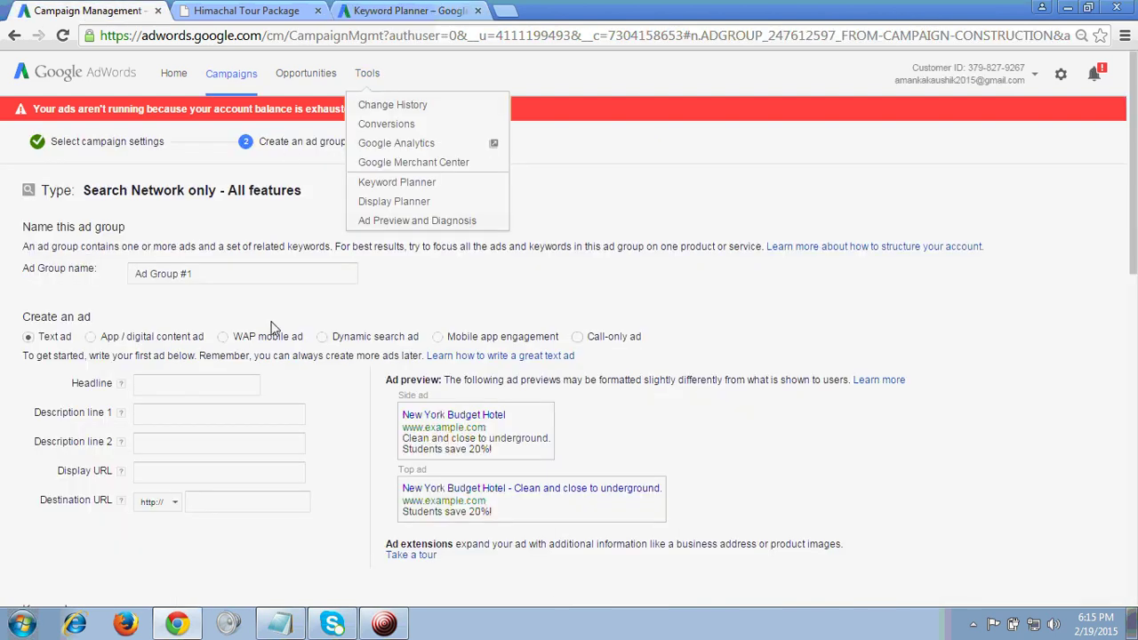
pyautogui.click(274, 283)
pyautogui.hotkey('ctrl', 'a')
pyautogui.write('Manali Holiday')
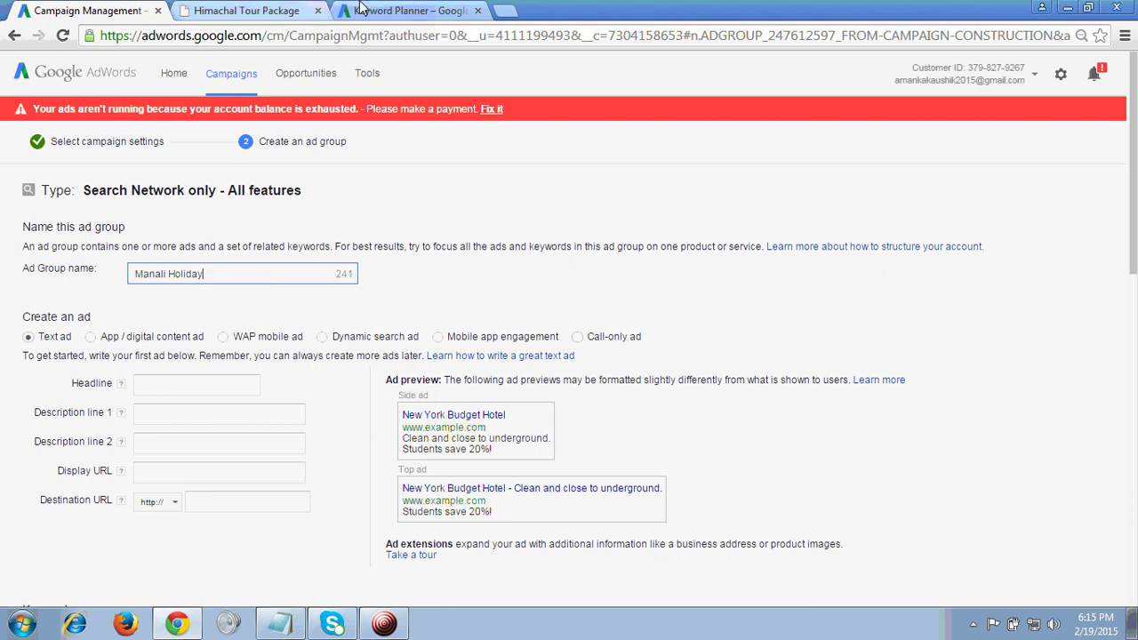
# Add keyword ideas from 'holiday packages for manali' onward to the plan's Manali Holiday ad group.
pyautogui.click(409, 11)
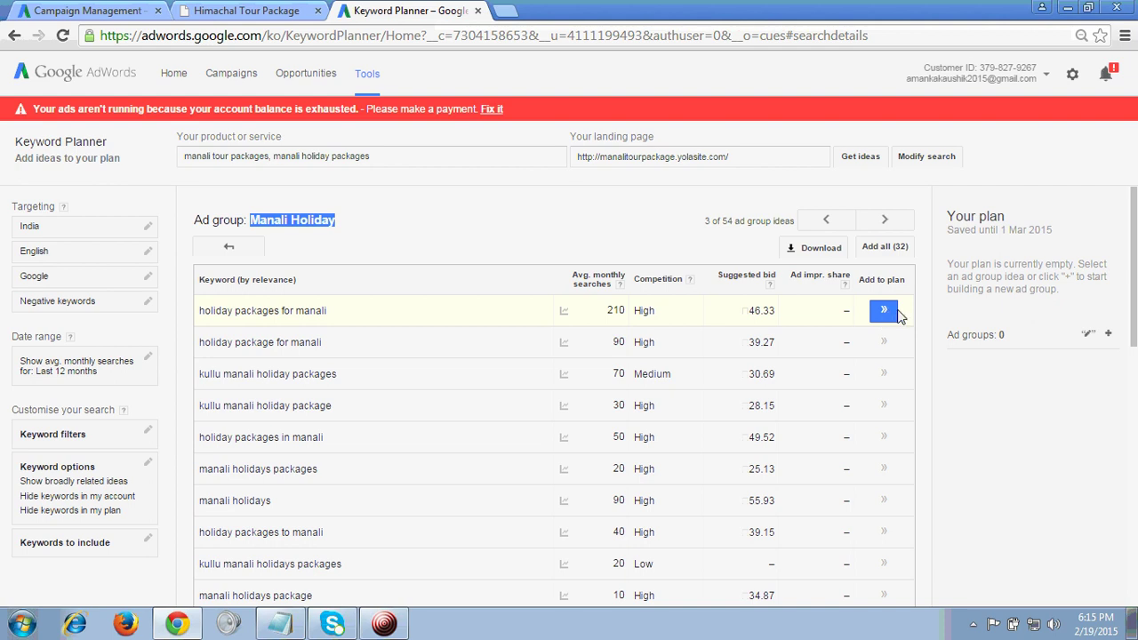
pyautogui.click(884, 310)
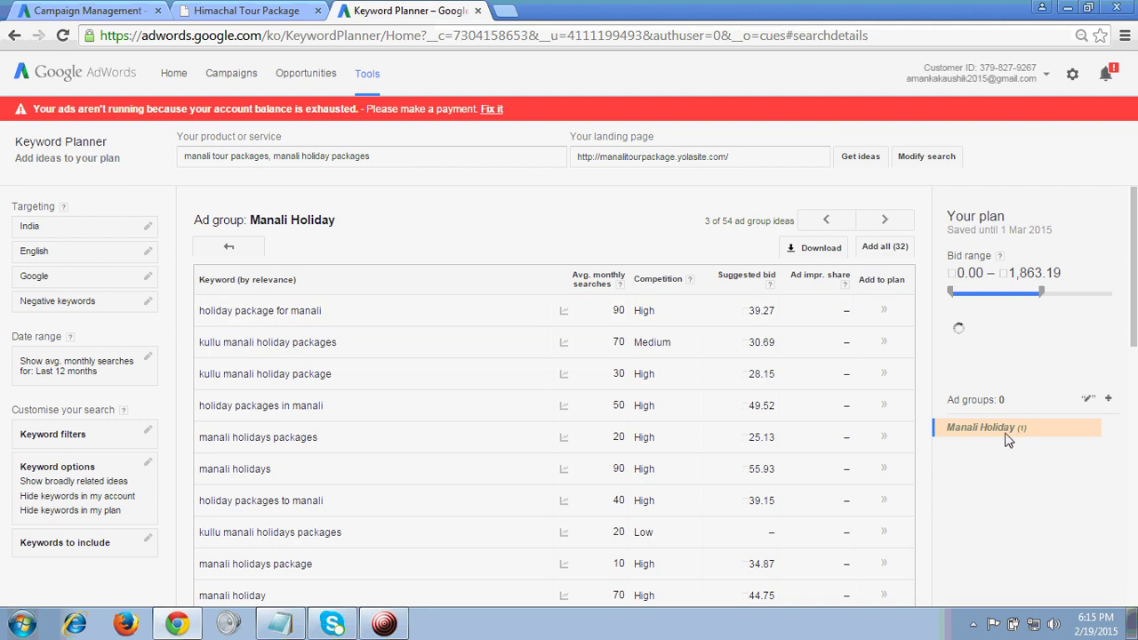
pyautogui.click(884, 310)
pyautogui.click(884, 310)
pyautogui.click(884, 311)
pyautogui.click(884, 311)
pyautogui.click(884, 310)
pyautogui.click(884, 311)
pyautogui.click(883, 310)
pyautogui.click(884, 310)
pyautogui.click(884, 310)
pyautogui.click(884, 311)
pyautogui.click(884, 311)
pyautogui.click(884, 310)
pyautogui.click(884, 310)
pyautogui.click(884, 311)
pyautogui.click(884, 311)
pyautogui.click(884, 310)
pyautogui.click(884, 310)
pyautogui.click(883, 310)
pyautogui.click(884, 310)
pyautogui.click(884, 311)
pyautogui.click(884, 310)
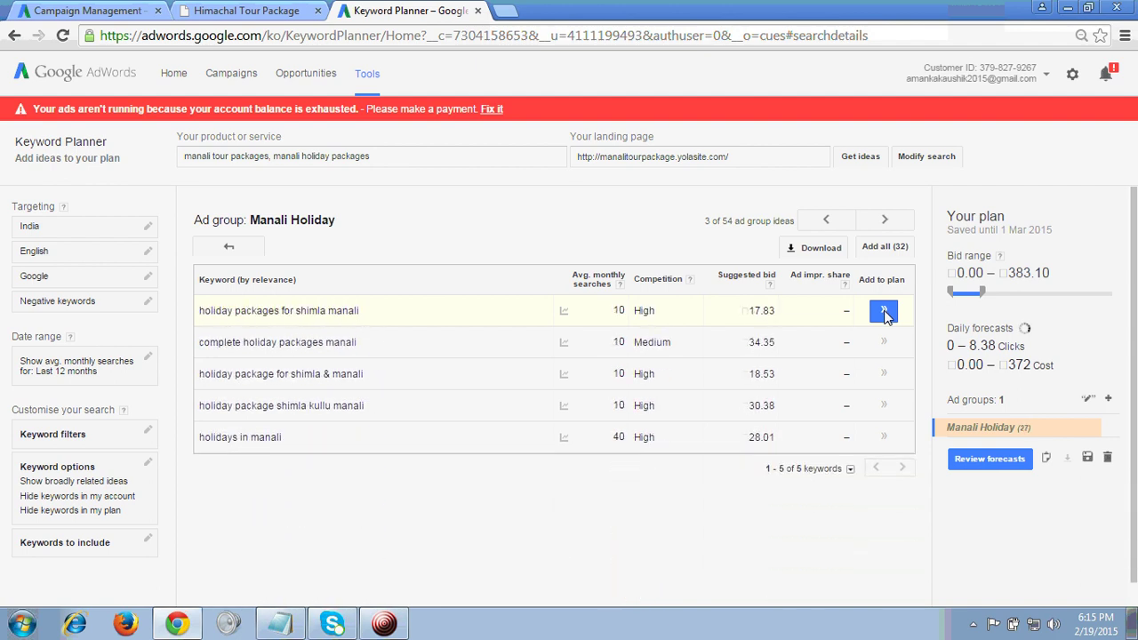
pyautogui.click(884, 311)
pyautogui.click(884, 310)
pyautogui.click(884, 311)
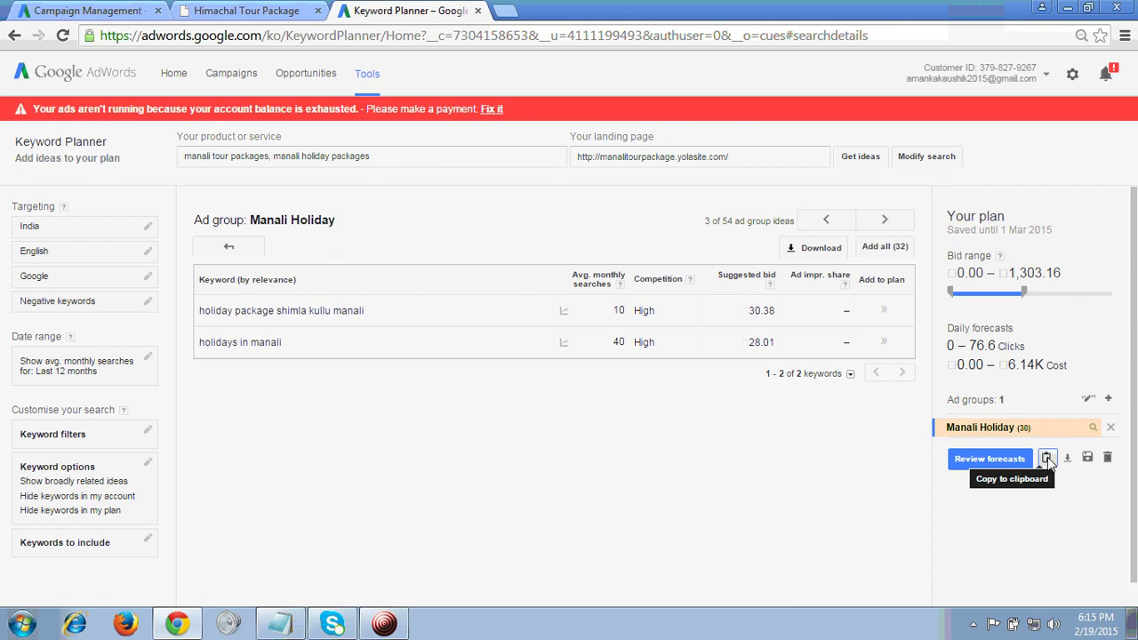
# Copy the plan's keyword list and paste it into the Manali Holiday ad group's keyword box.
pyautogui.click(1046, 458)
pyautogui.click(540, 325)
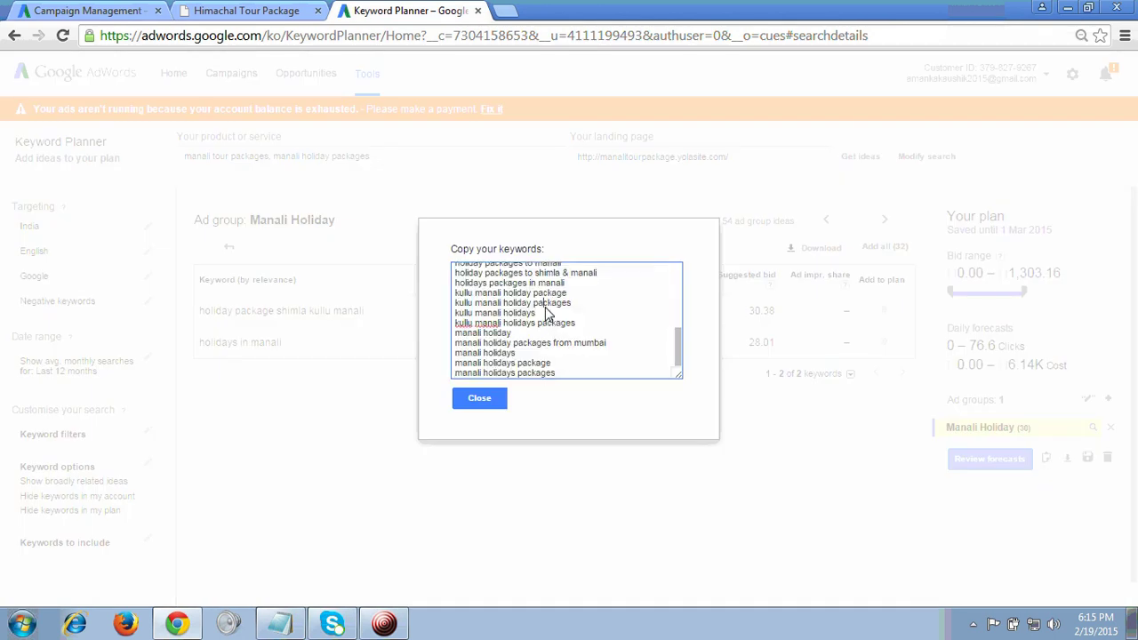
pyautogui.hotkey('ctrl', 'a')
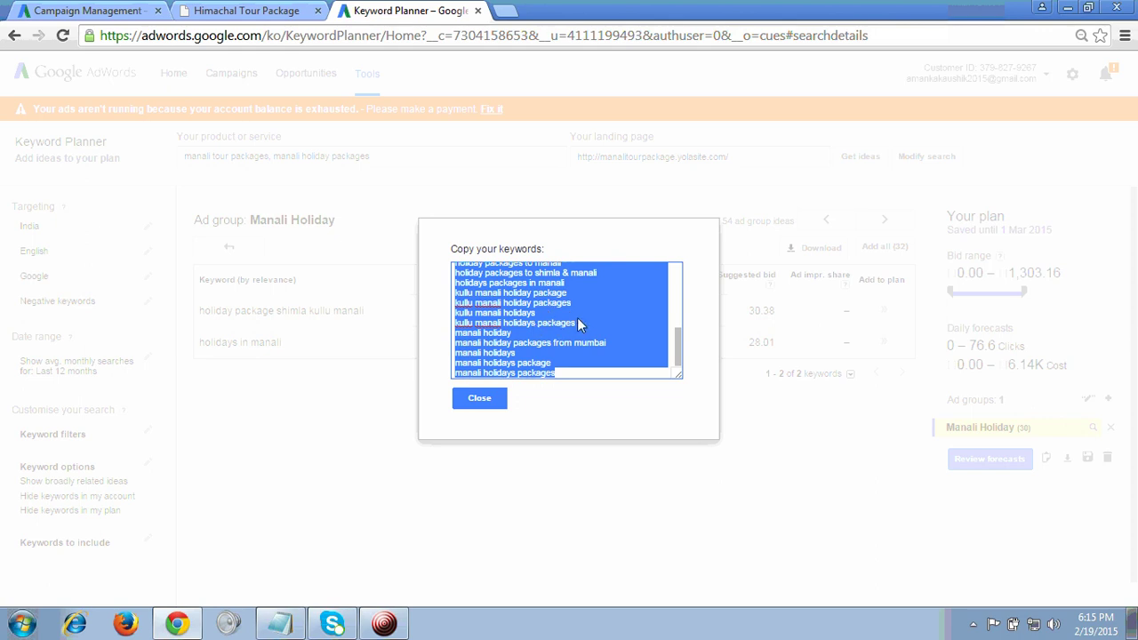
pyautogui.click(89, 11)
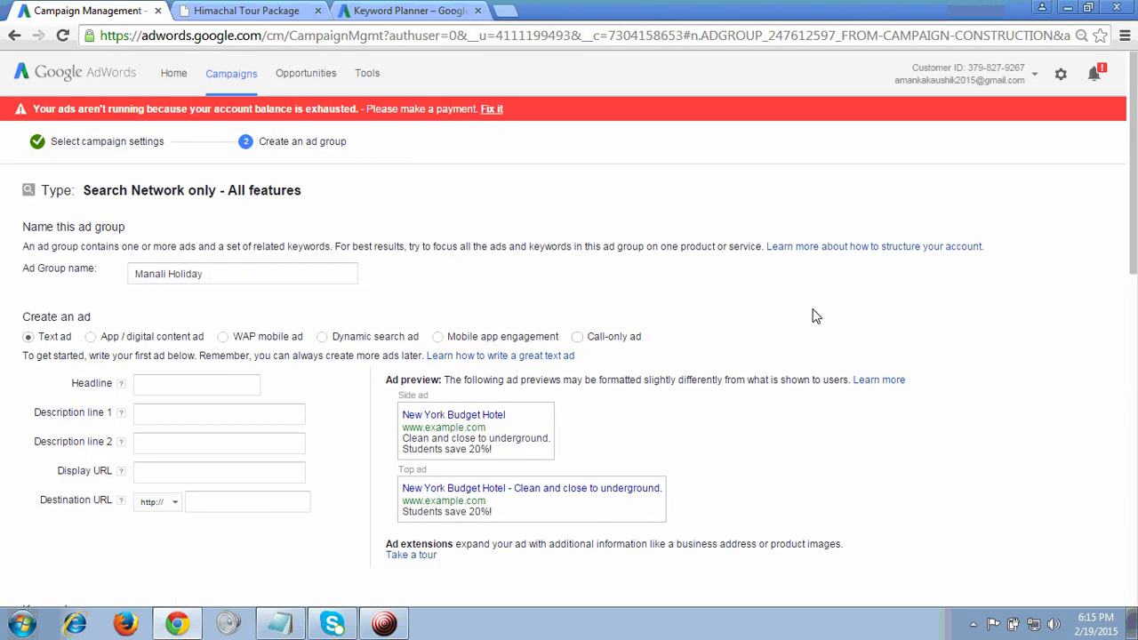
pyautogui.scroll(-5, 814, 316)
pyautogui.click(118, 382)
pyautogui.hotkey('ctrl', 'v')
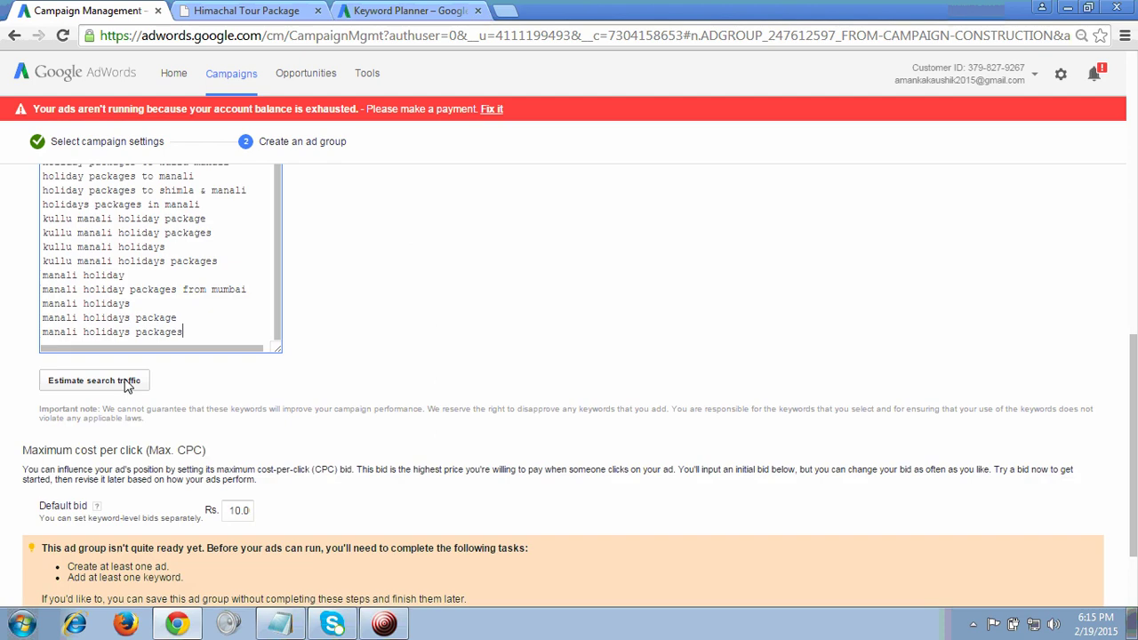
pyautogui.scroll(5, 211, 350)
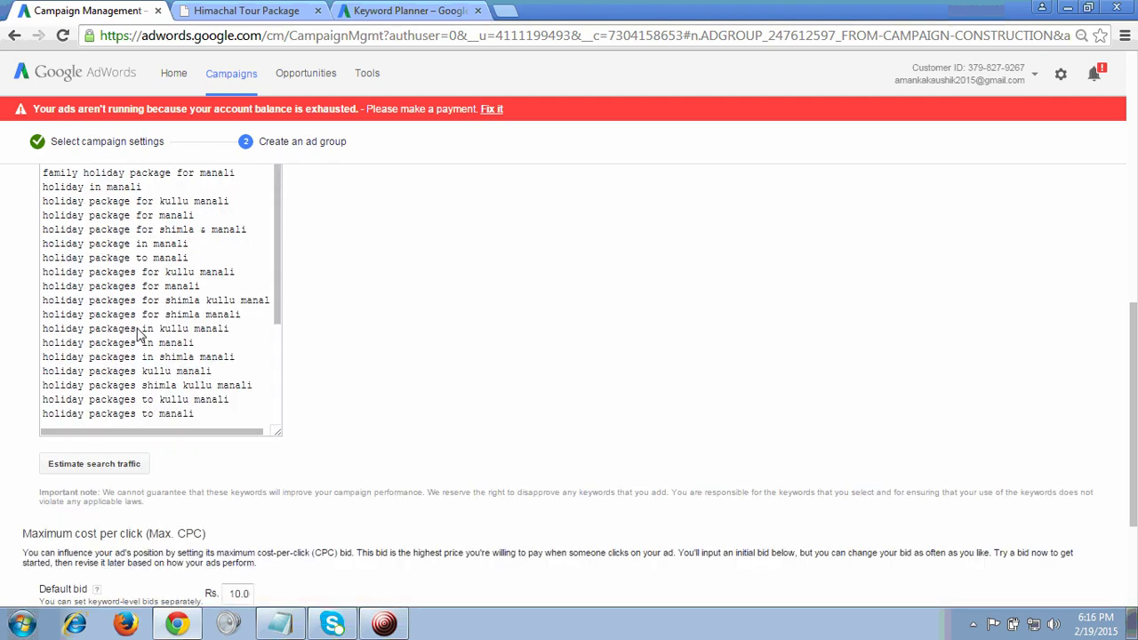
pyautogui.scroll(3, 177, 356)
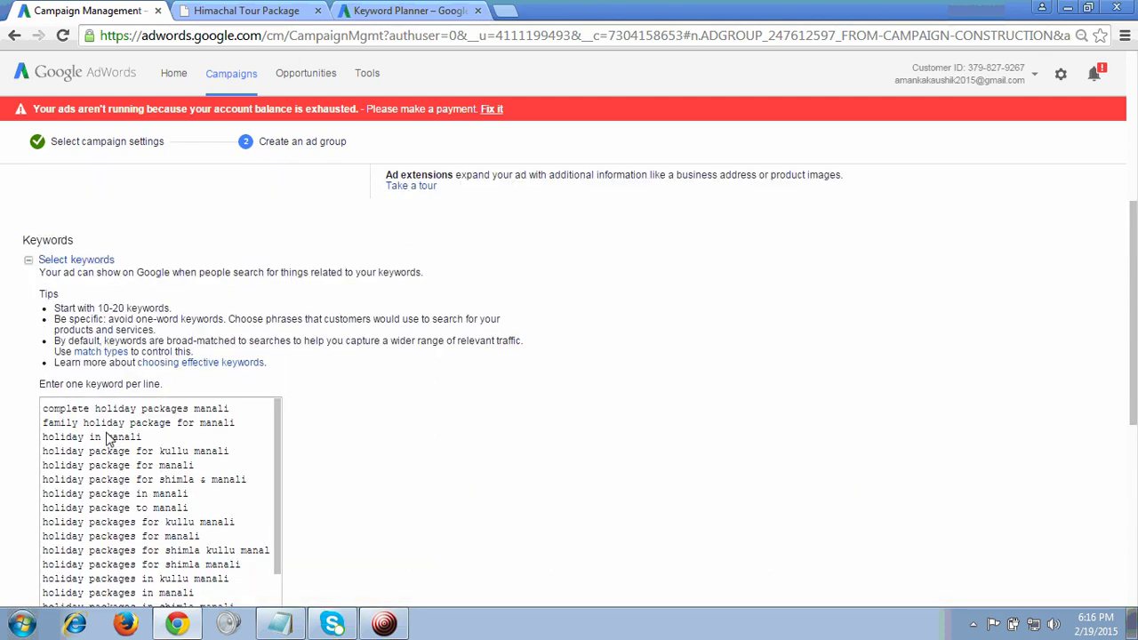
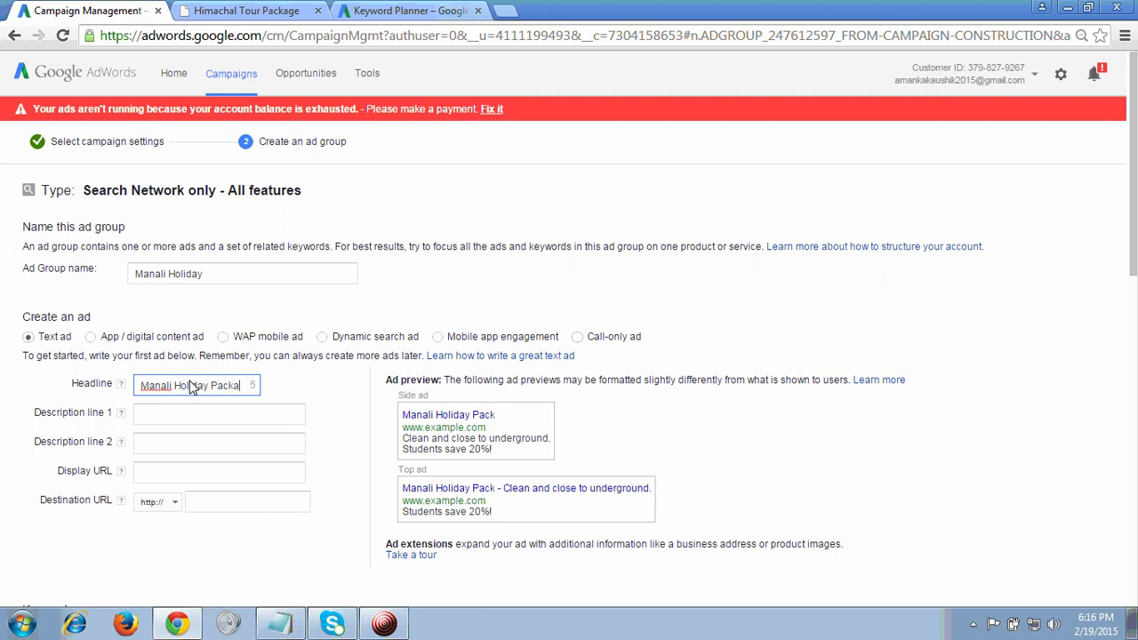
# Complete the headline as 'Manali Holiday Packages' and check the tour site's offer details.
pyautogui.write('s')
pyautogui.click(201, 416)
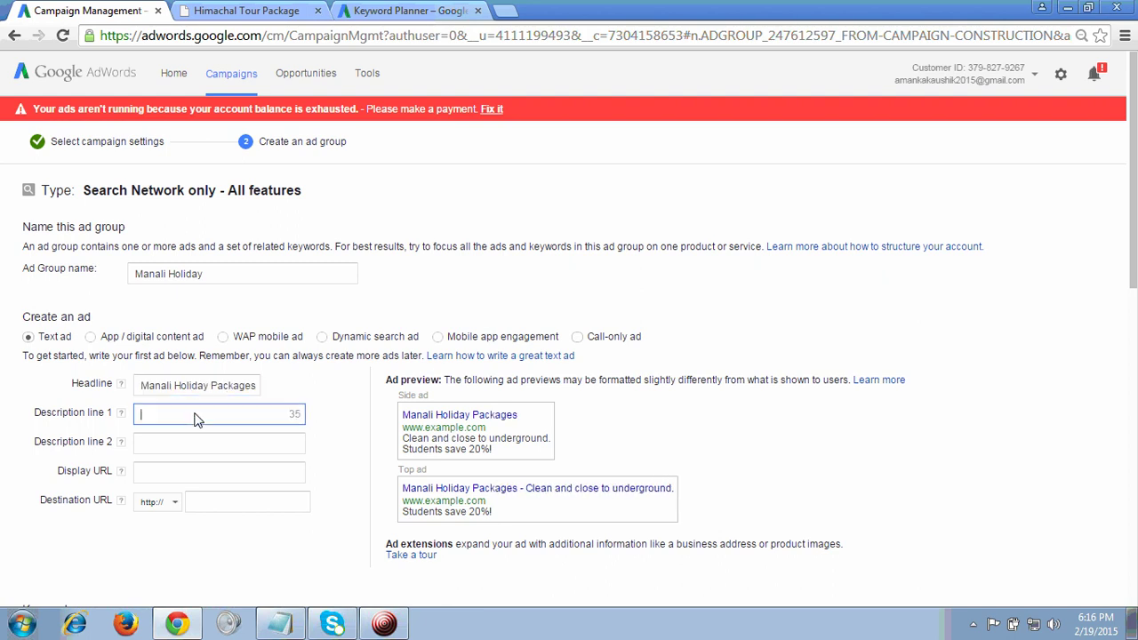
pyautogui.click(222, 9)
pyautogui.click(69, 324)
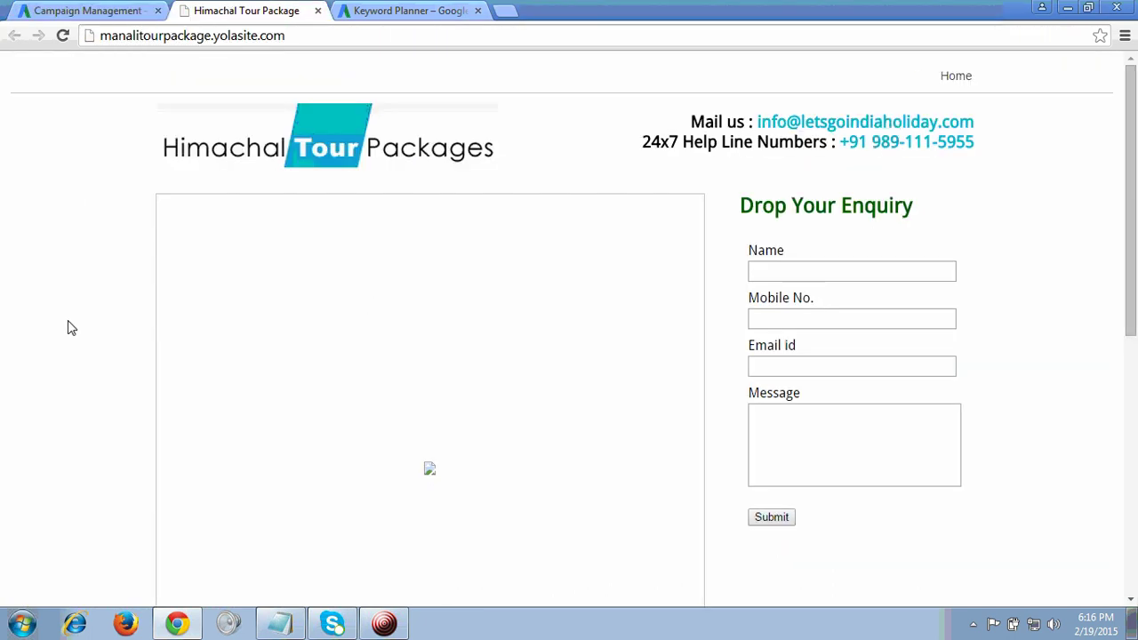
pyautogui.scroll(-5, 69, 325)
pyautogui.scroll(-1, 68, 323)
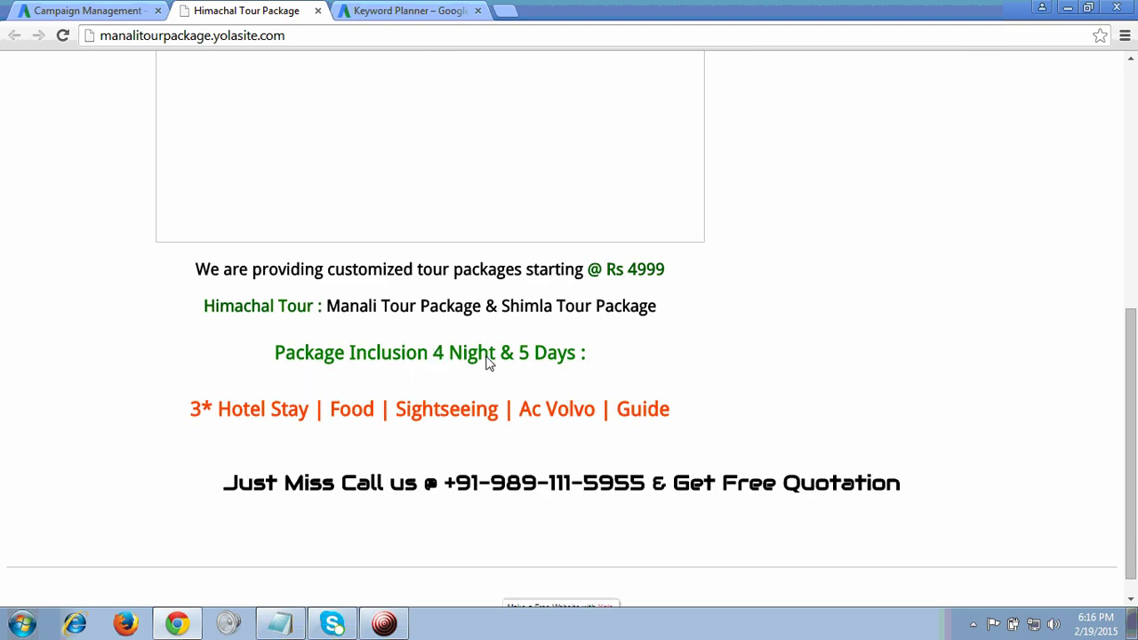
pyautogui.click(98, 11)
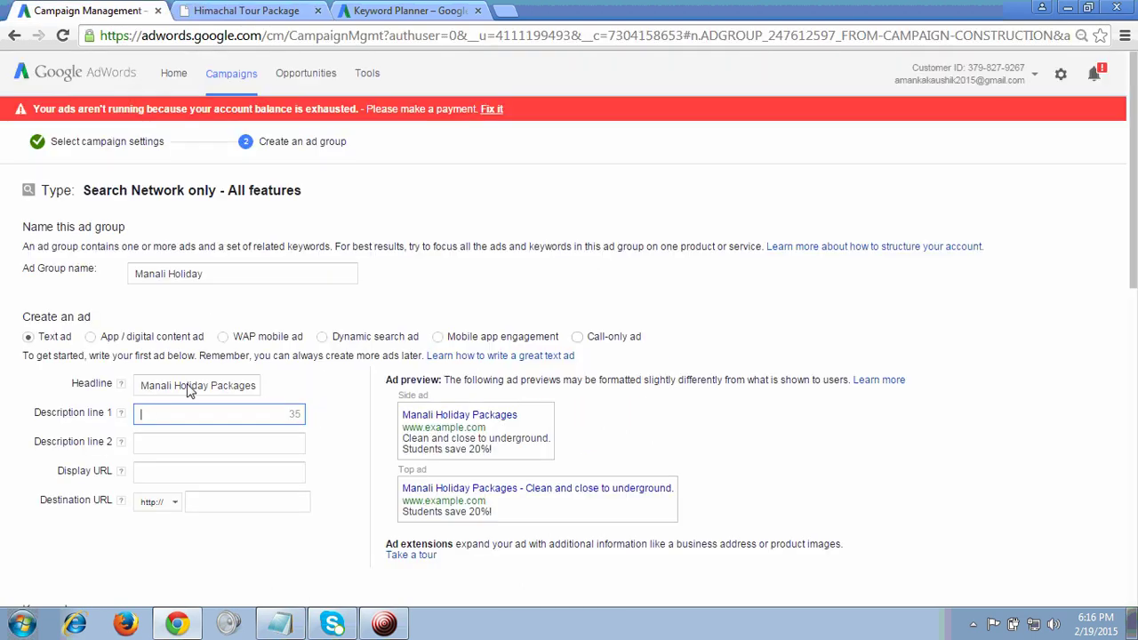
# Enter '4N/5D Tour at 3* Hotel @ 4999.' and 'Food, Sightseeing, Volvo & Guide' as the description lines.
pyautogui.click(180, 422)
pyautogui.write('4N')
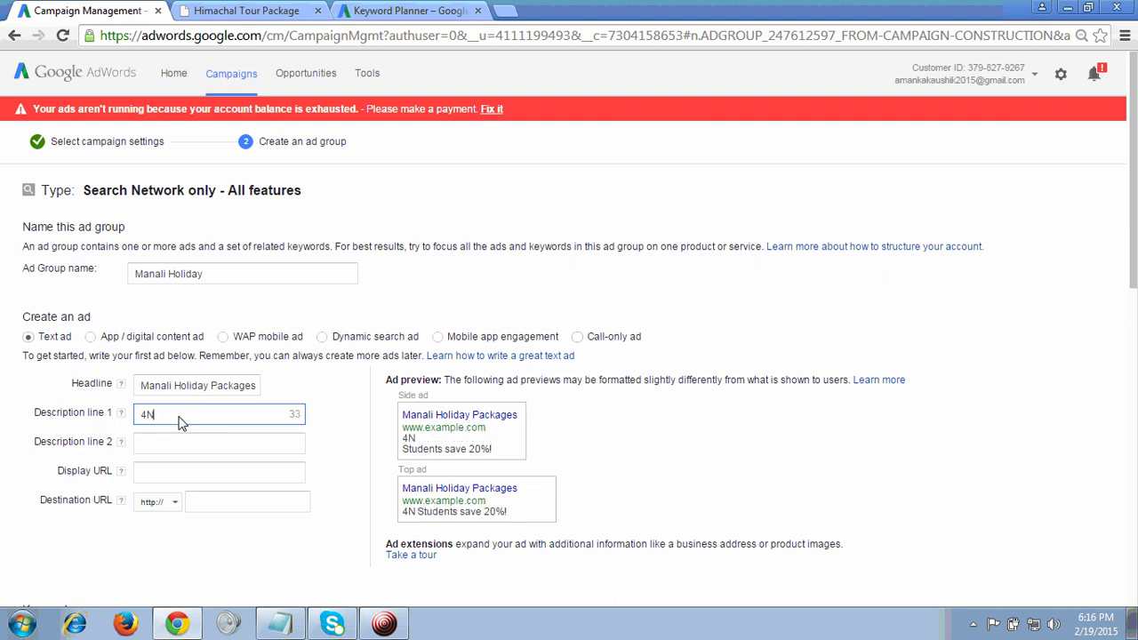
pyautogui.write('/5D Tour at 3* ')
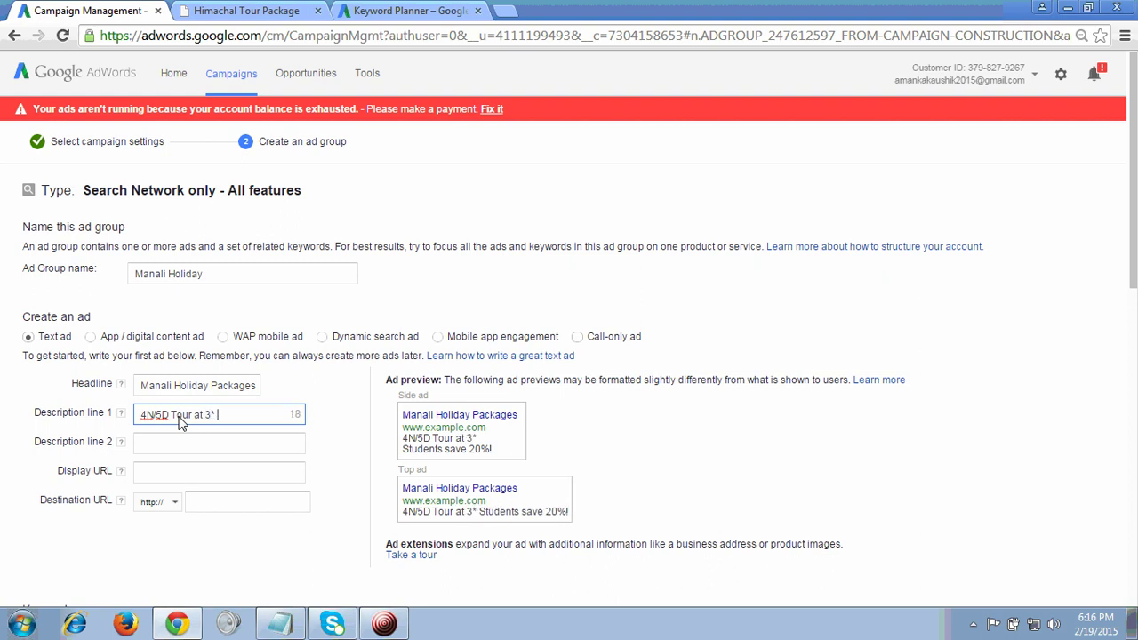
pyautogui.write('Hotel @')
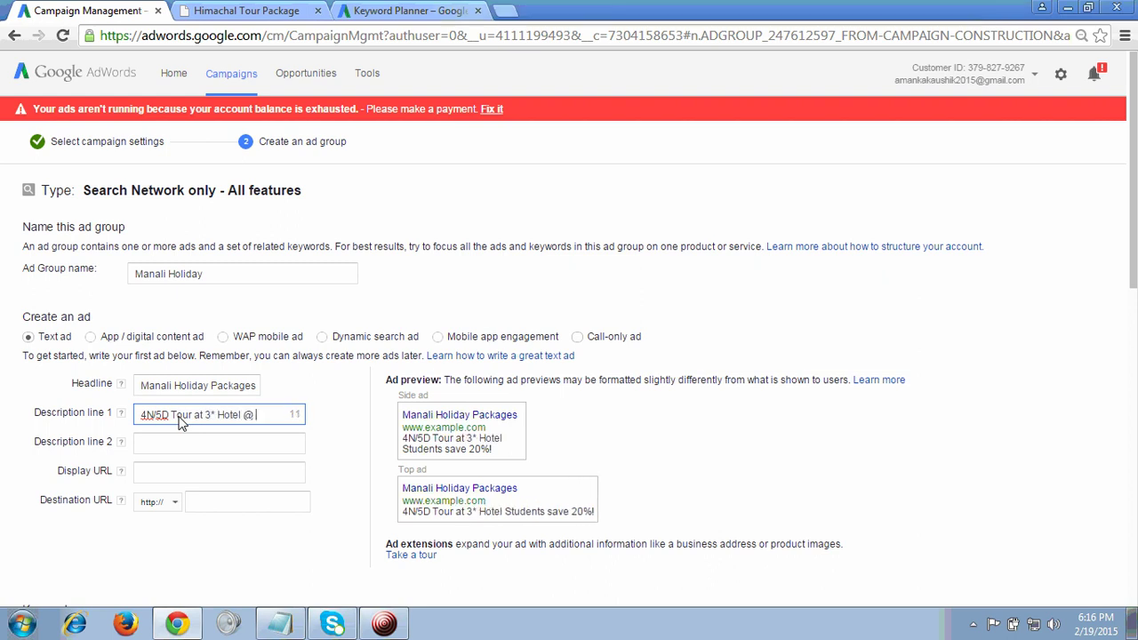
pyautogui.write(' 4999')
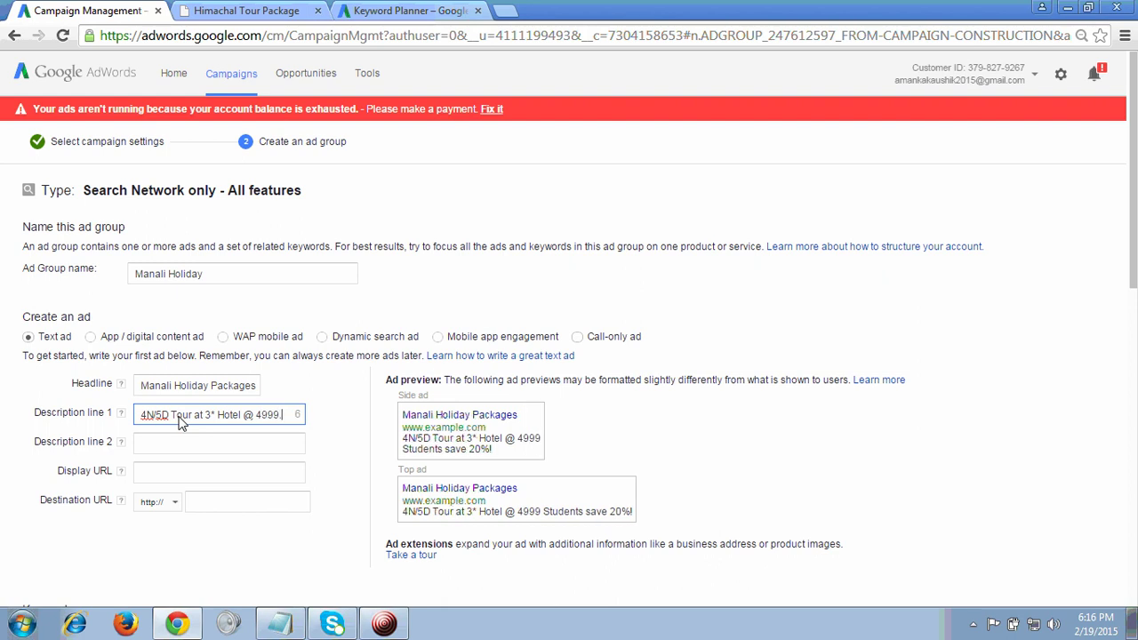
pyautogui.write('.')
pyautogui.click(174, 443)
pyautogui.write('F')
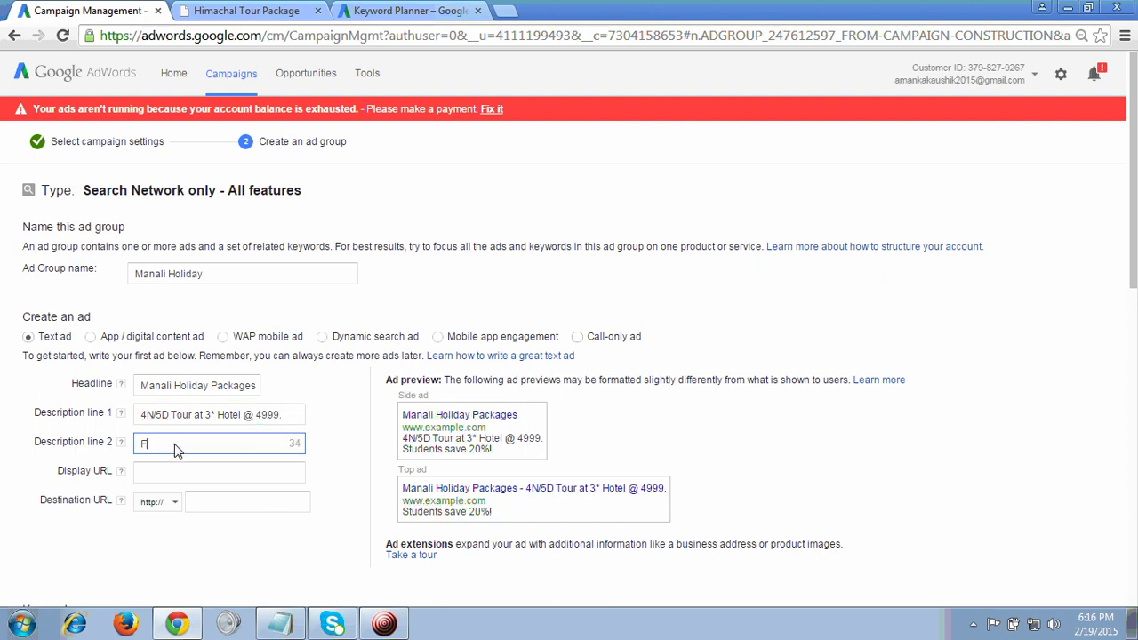
pyautogui.write('ood,')
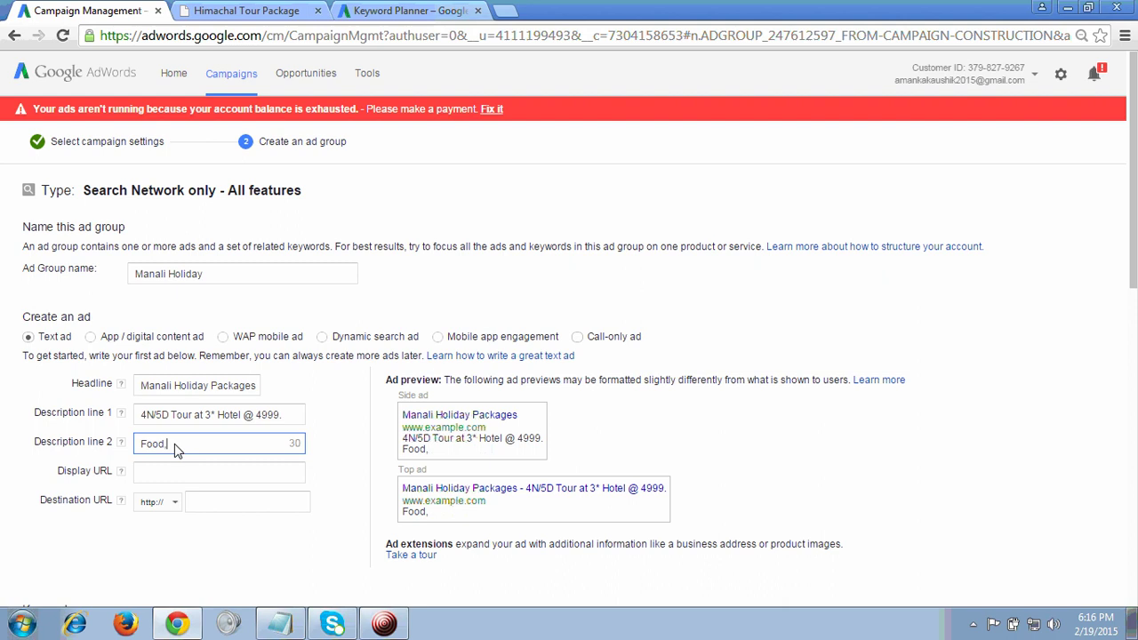
pyautogui.write(' Sightseeing, Volvo & Guide')
pyautogui.click(249, 11)
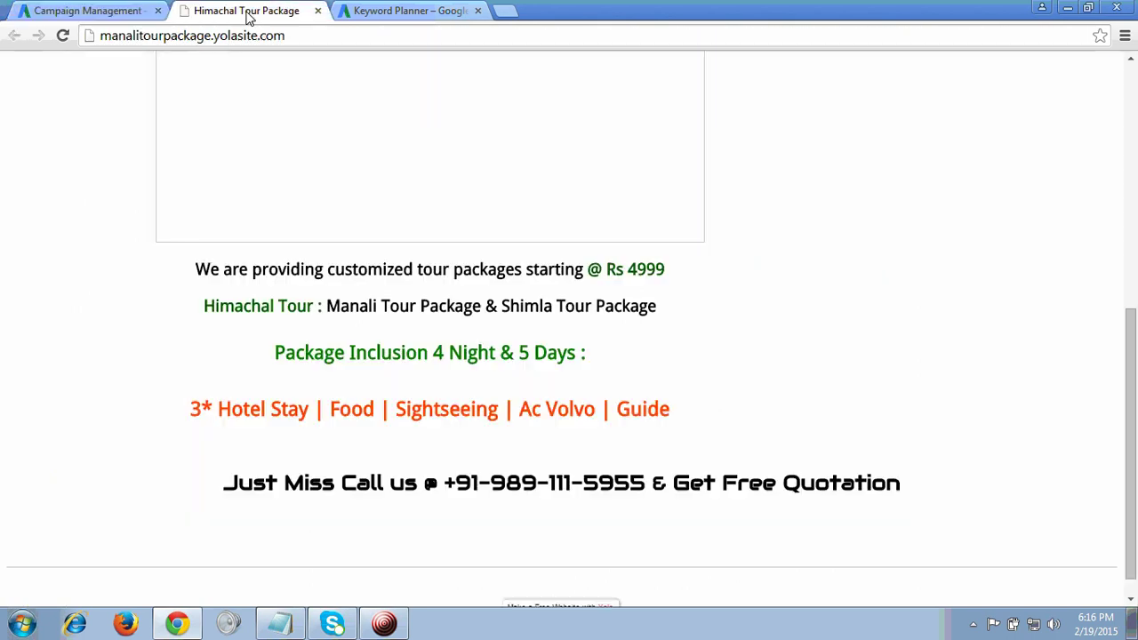
pyautogui.click(224, 35)
pyautogui.hotkey('ctrl', 'c')
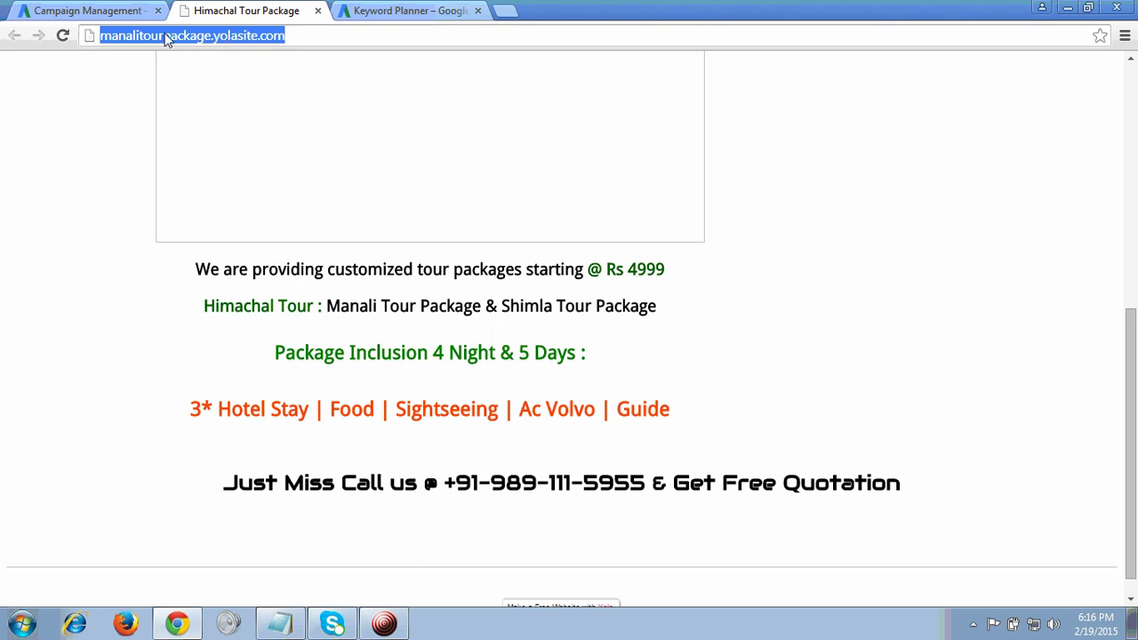
pyautogui.click(124, 18)
pyautogui.click(172, 474)
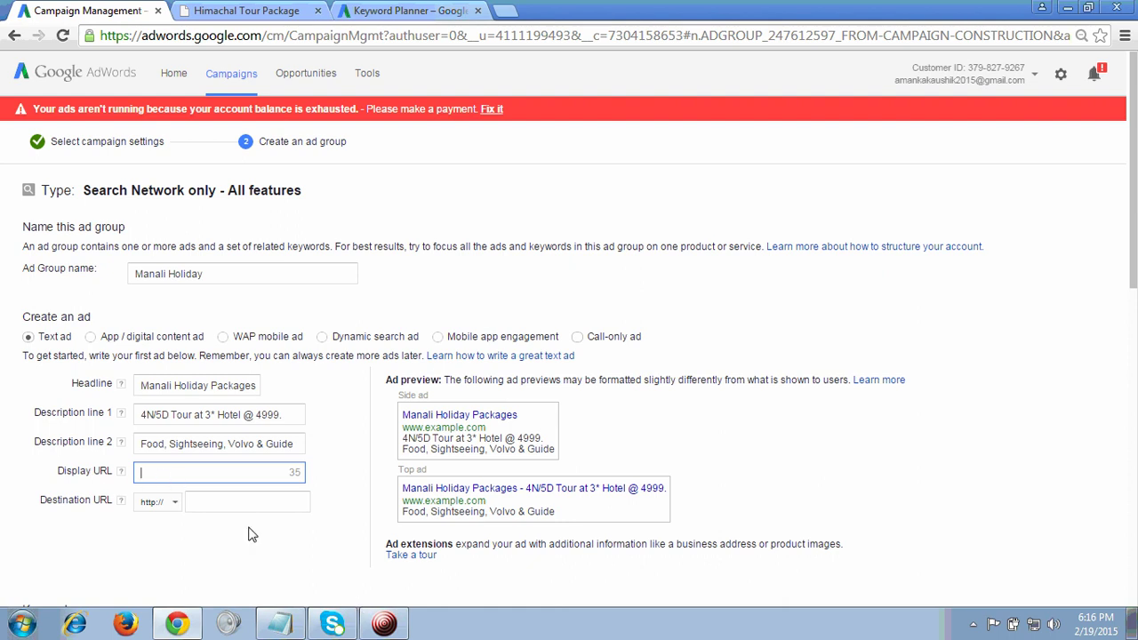
pyautogui.hotkey('ctrl', 'v')
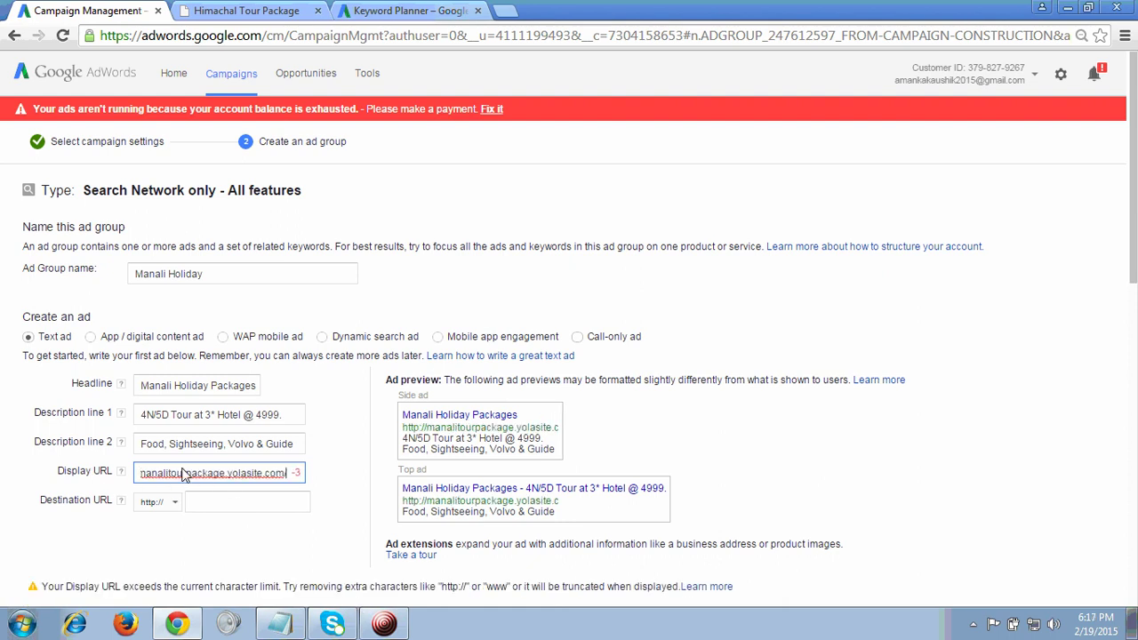
pyautogui.press('Home')
pyautogui.press('Delete')
pyautogui.press('Delete')
pyautogui.press('Delete')
pyautogui.press('Delete')
pyautogui.press('Delete')
pyautogui.press('Delete')
pyautogui.press('Delete')
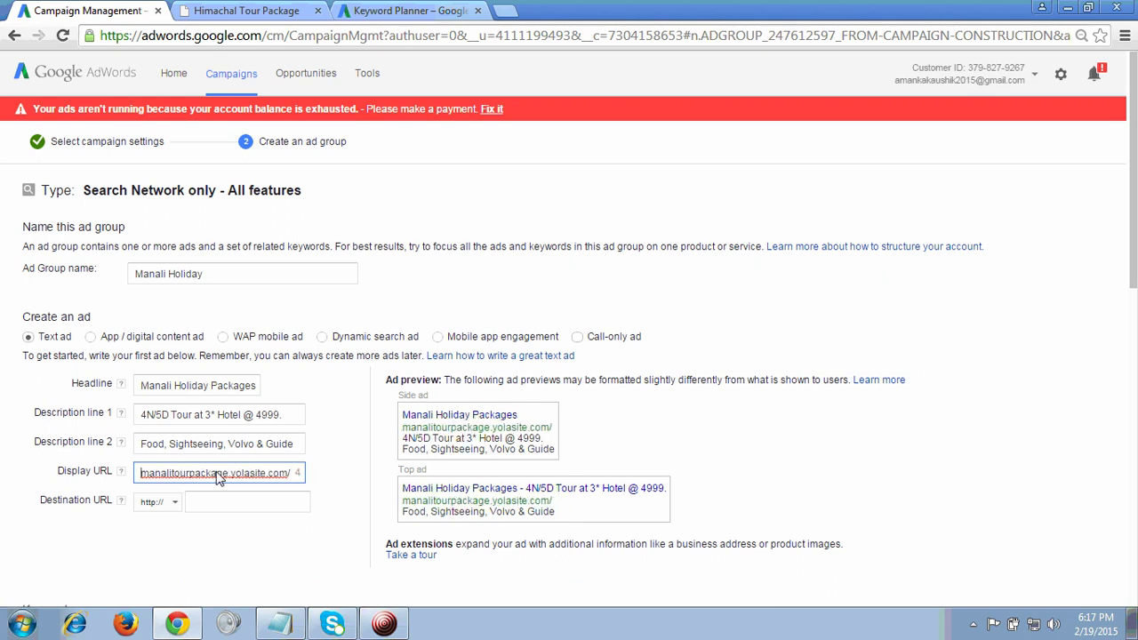
pyautogui.press('Tab')
pyautogui.click(298, 480)
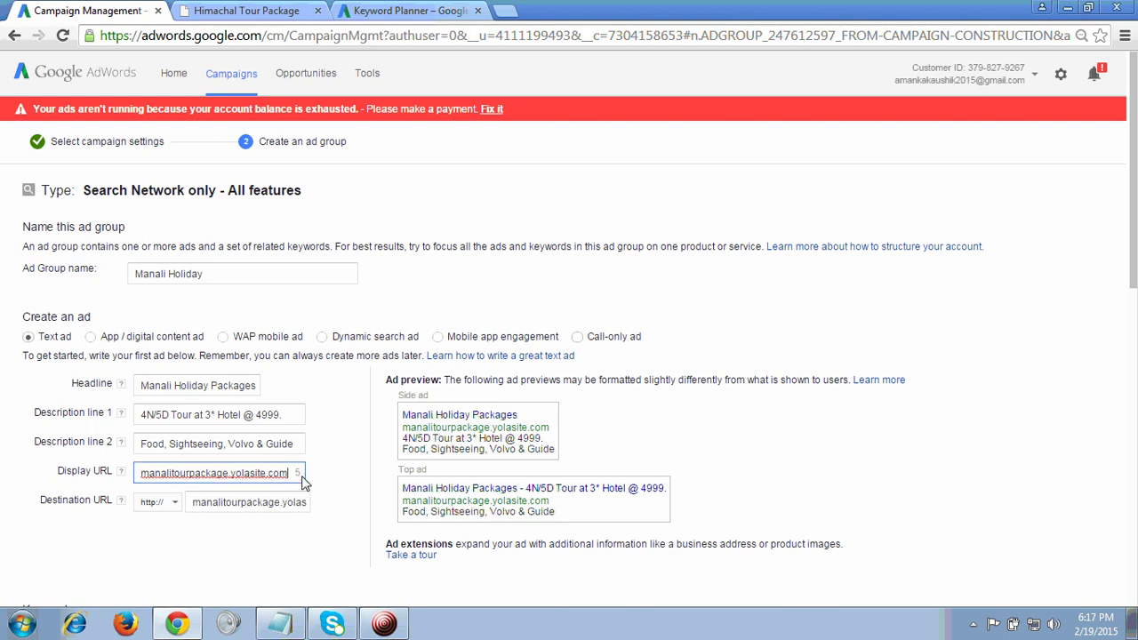
pyautogui.click(340, 413)
# Clear the auto-filled destination URL field.
pyautogui.scroll(-2, 347, 426)
pyautogui.tripleClick(249, 336)
pyautogui.press('BackSpace')
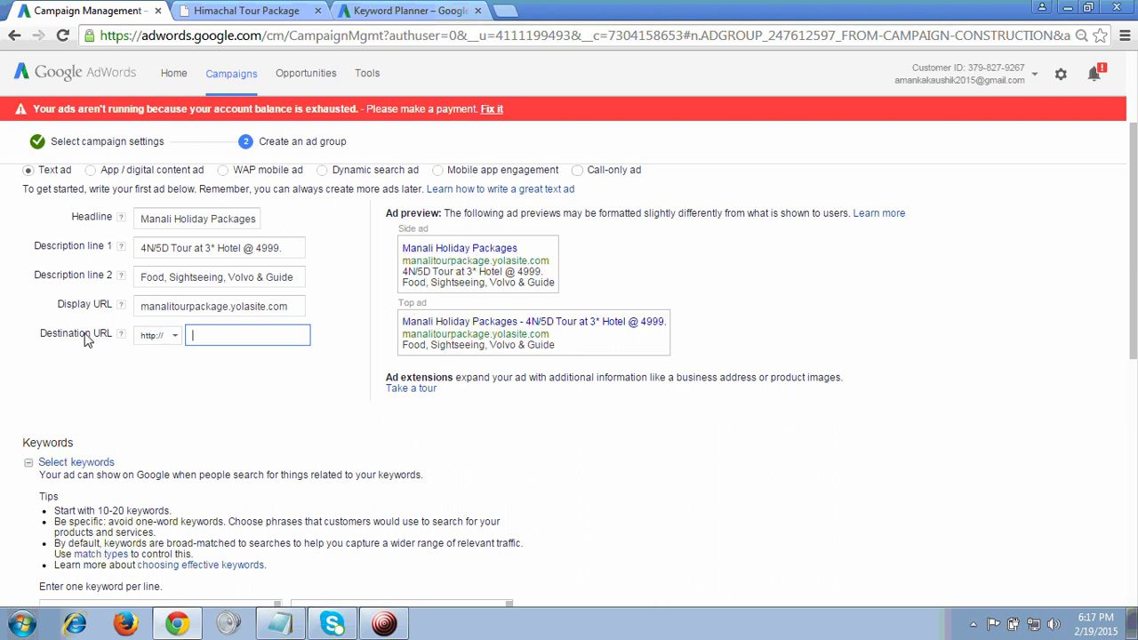
# Copy the display URL manalitourpackage.yolasite.com into the destination URL field.
pyautogui.click(240, 9)
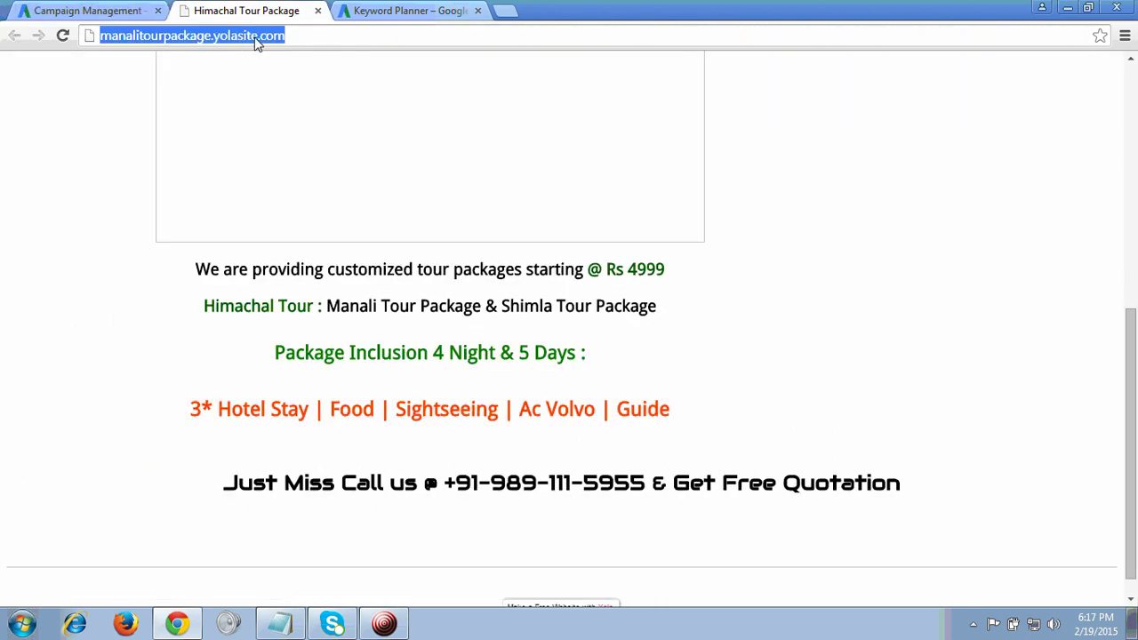
pyautogui.click(87, 9)
pyautogui.click(222, 311)
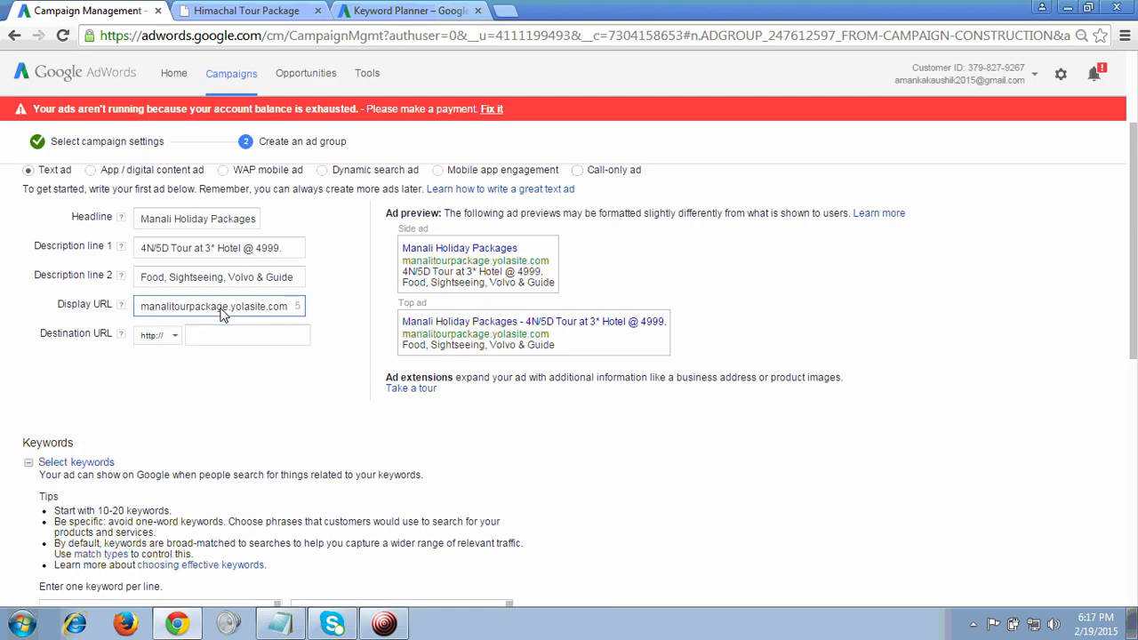
pyautogui.hotkey('ctrl', 'a')
pyautogui.hotkey('ctrl', 'c')
pyautogui.click(224, 337)
pyautogui.hotkey('ctrl', 'v')
pyautogui.click(249, 387)
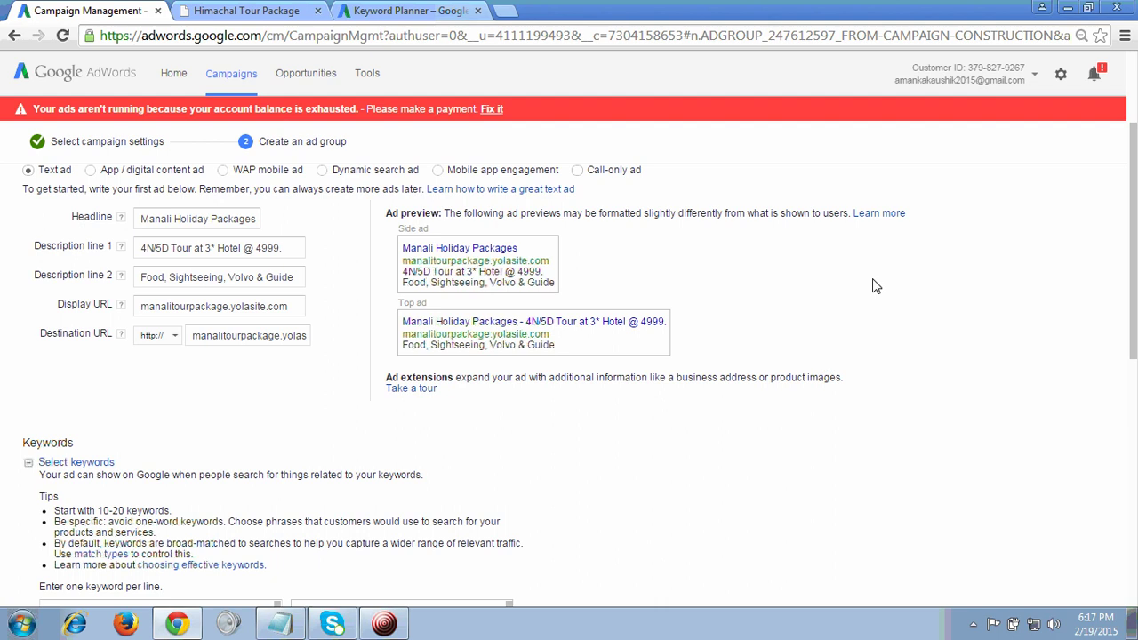
# Open the landing page from the ad preview headline to check it.
pyautogui.scroll(-3, 883, 325)
pyautogui.scroll(3, 889, 329)
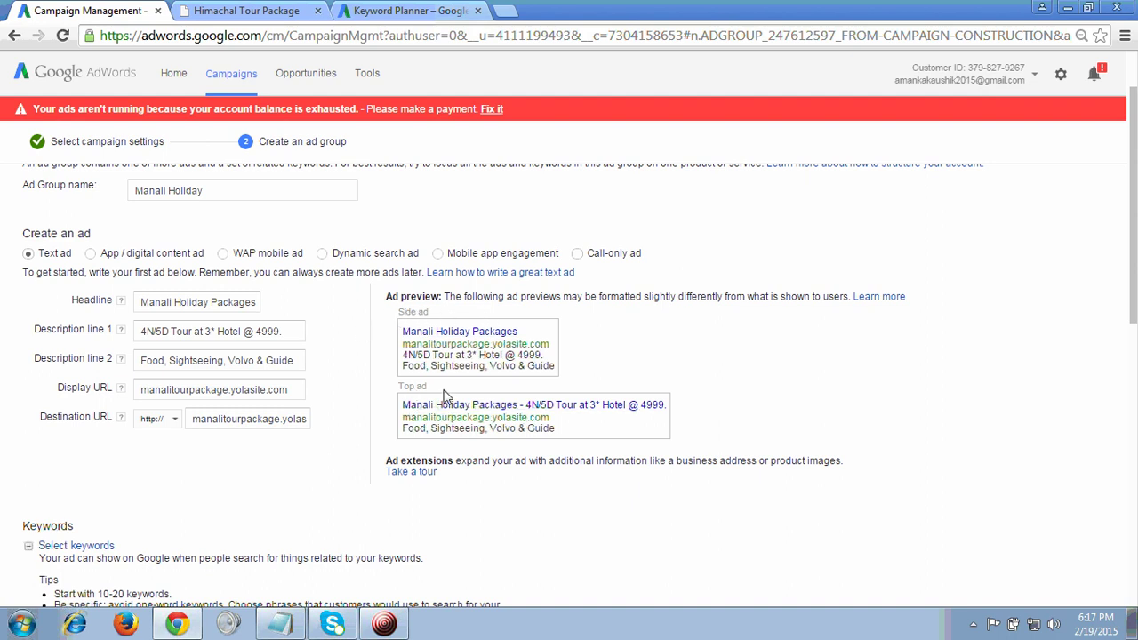
pyautogui.click(610, 405)
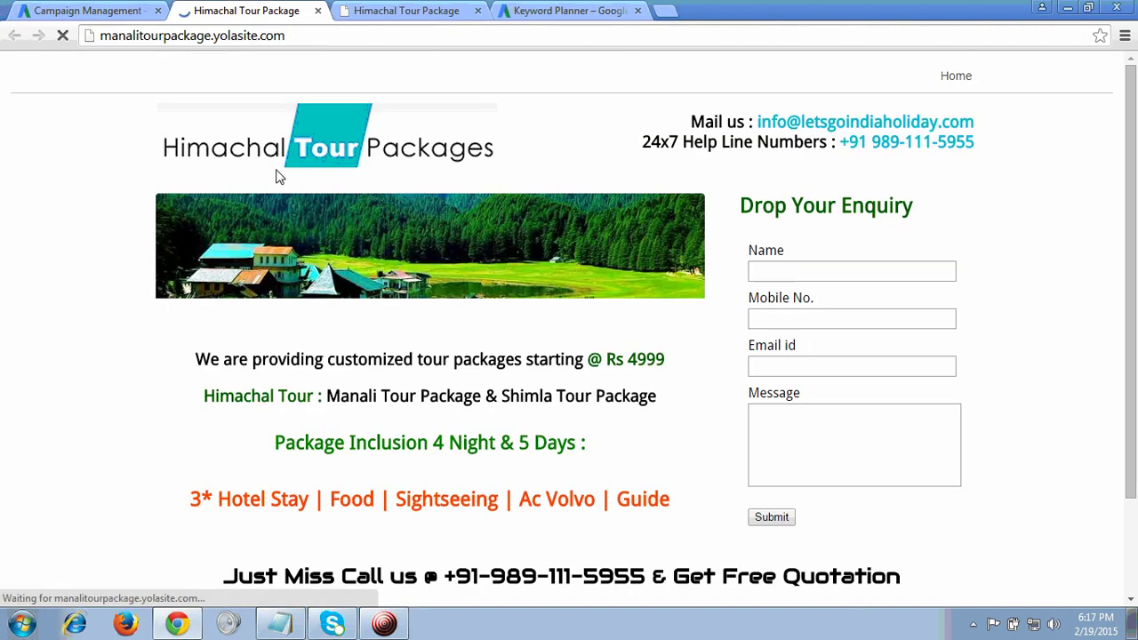
# Close the landing page and save the Manali Holiday ad group with its keywords.
pyautogui.click(318, 11)
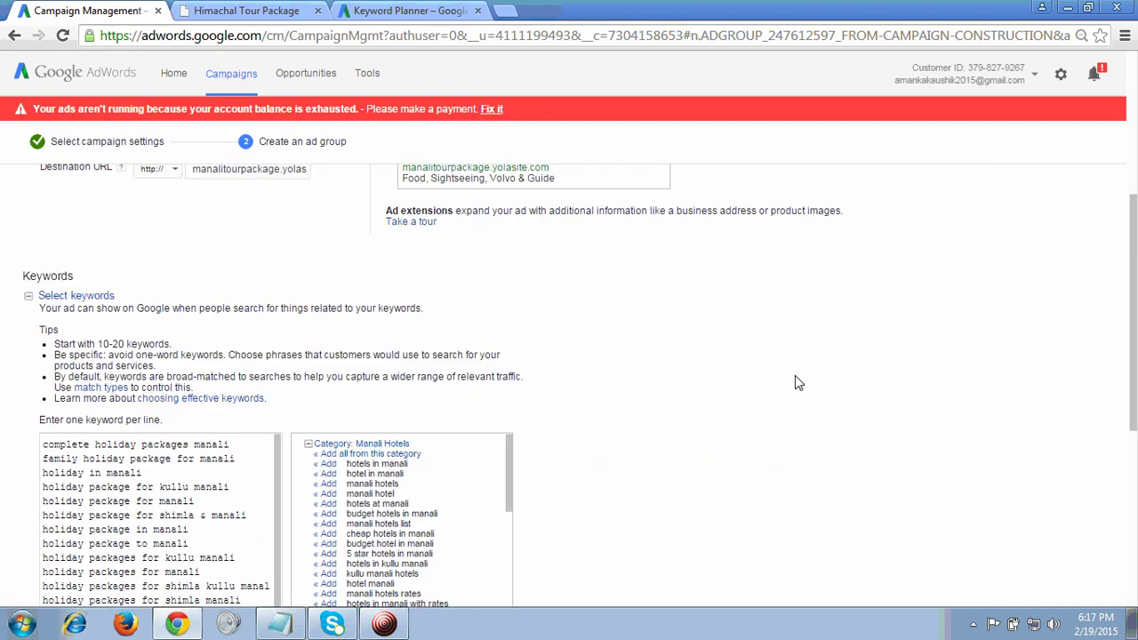
pyautogui.scroll(-8, 795, 375)
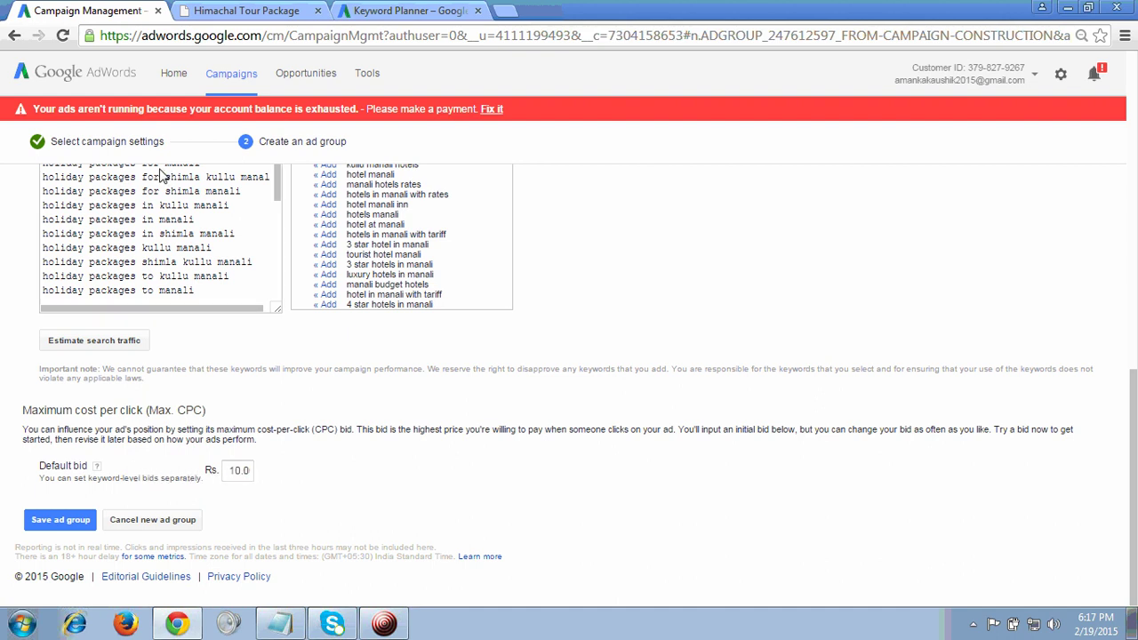
pyautogui.scroll(3, 132, 381)
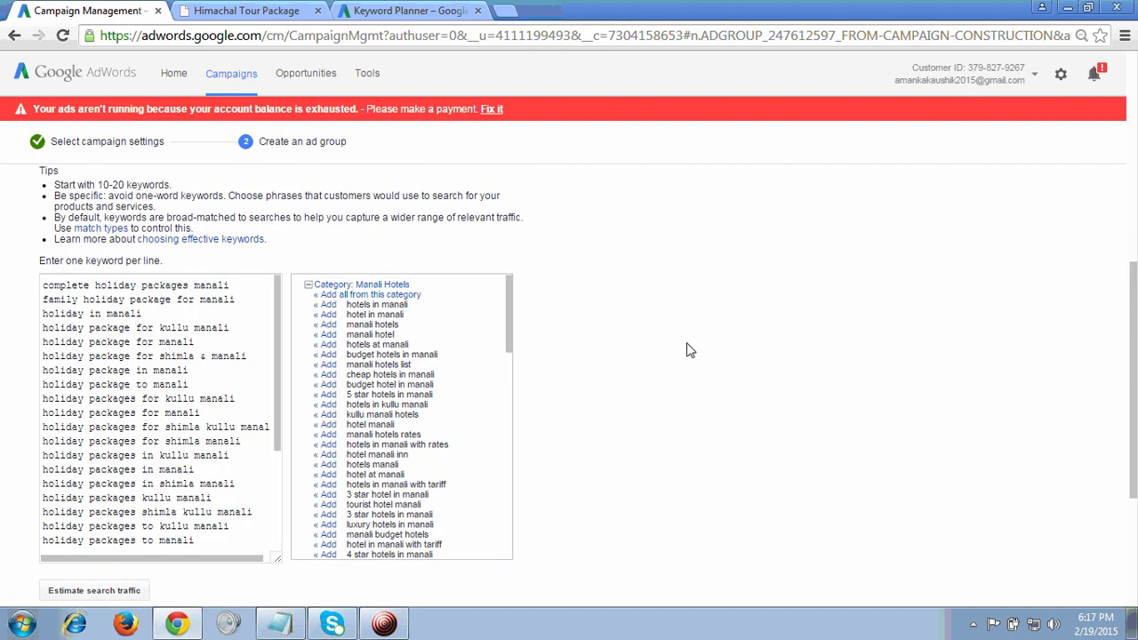
pyautogui.scroll(-3, 688, 348)
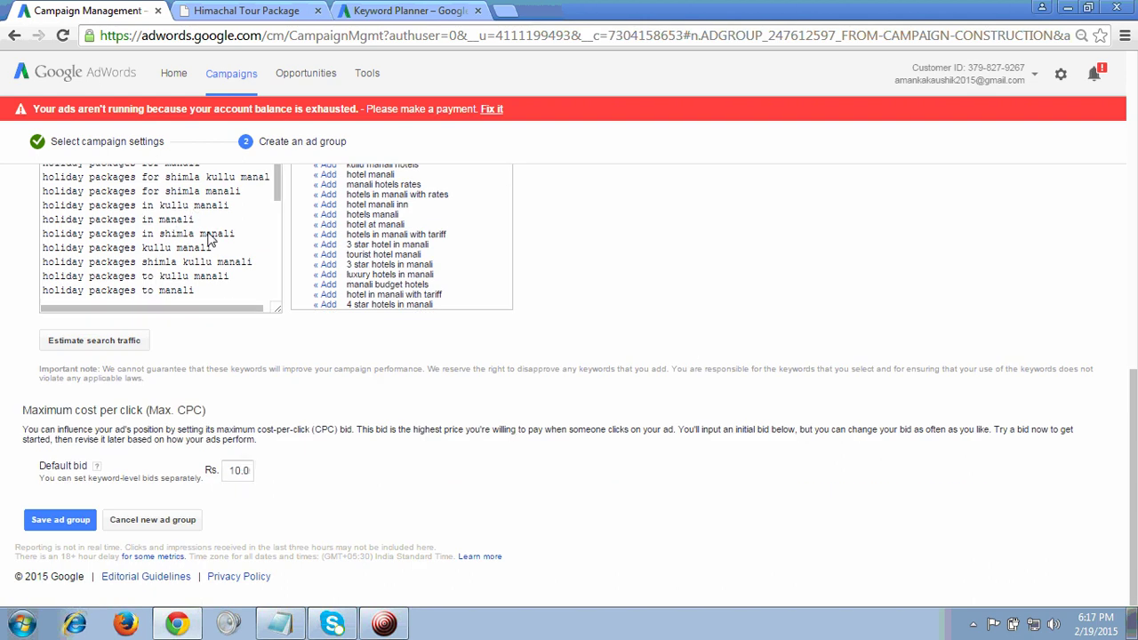
pyautogui.click(60, 521)
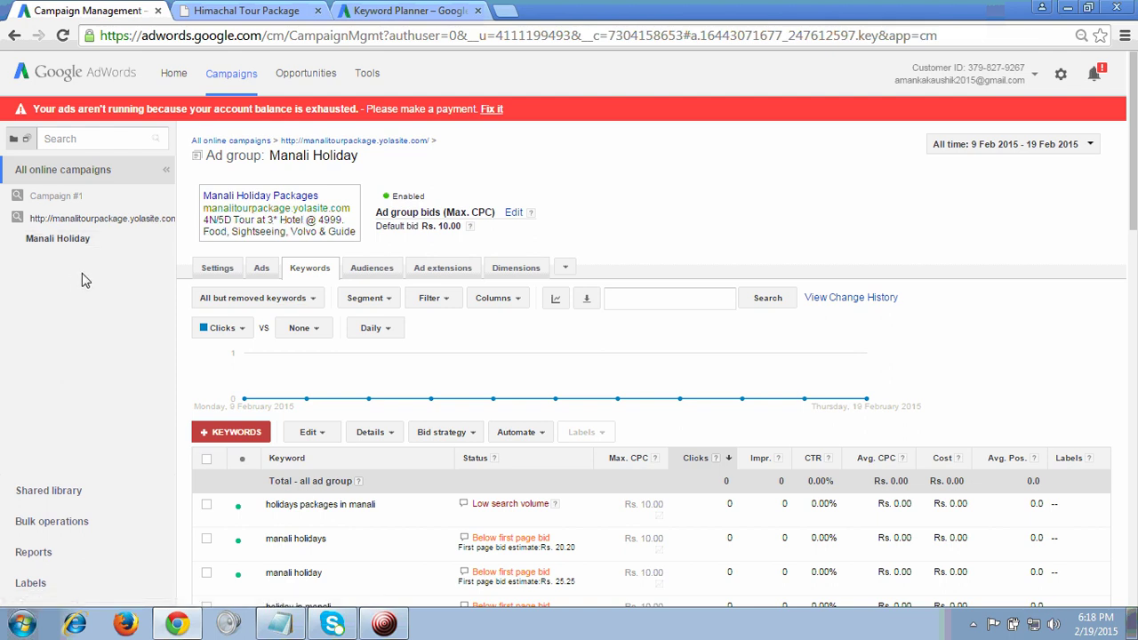
# Open the manalitourpackage.yolasite.com campaign and look through its eligible ad and keyword list.
pyautogui.click(78, 219)
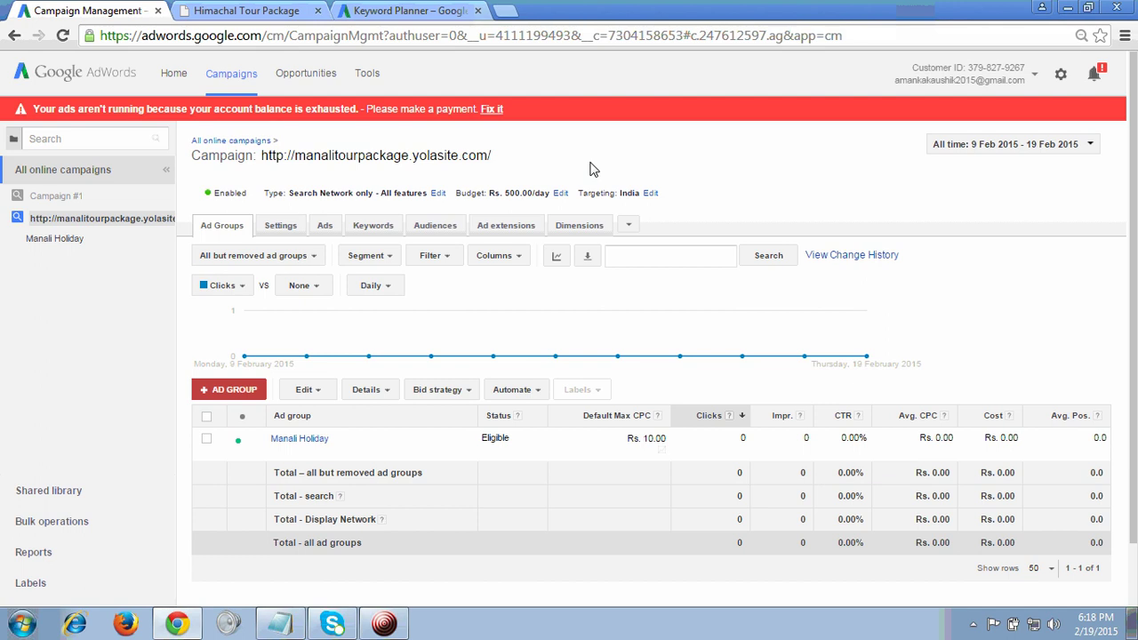
pyautogui.click(325, 225)
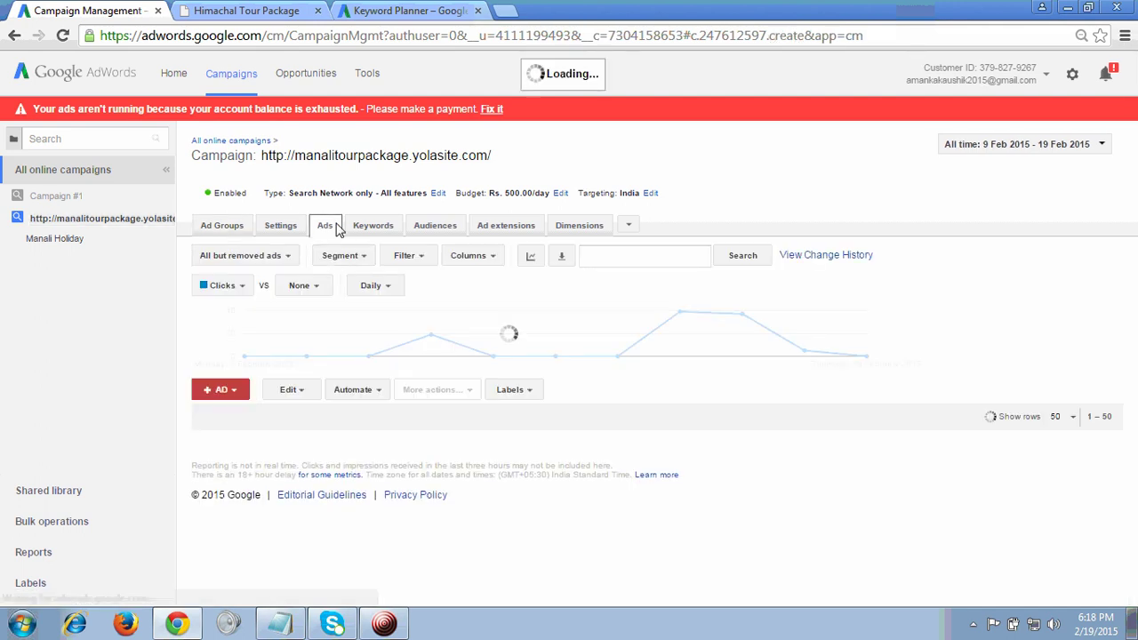
pyautogui.scroll(-1, 469, 310)
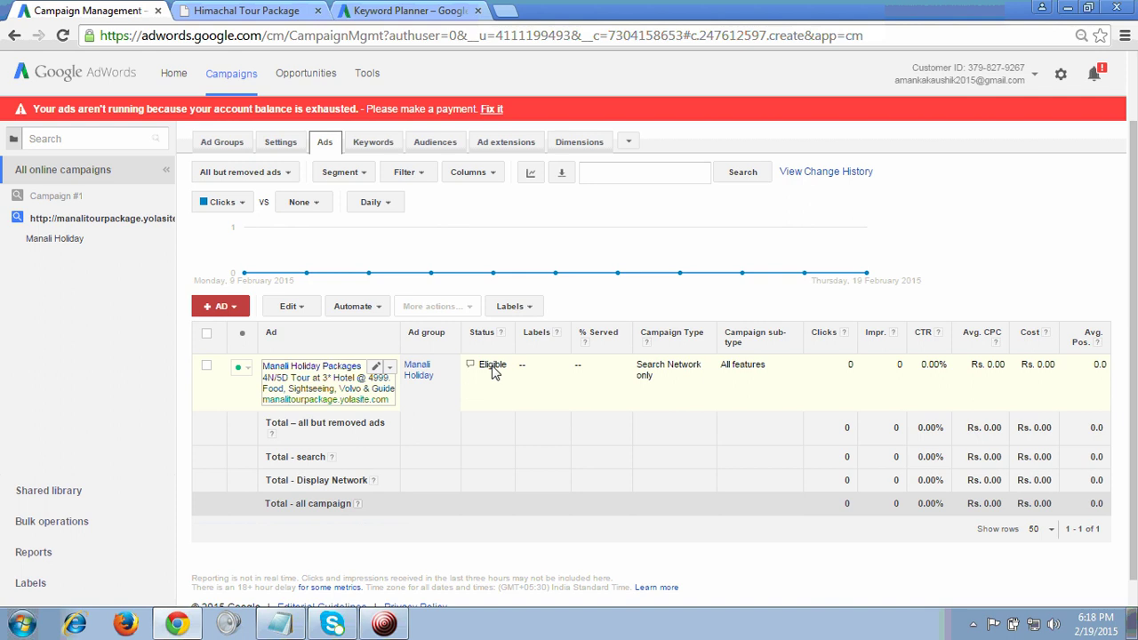
pyautogui.scroll(1, 427, 381)
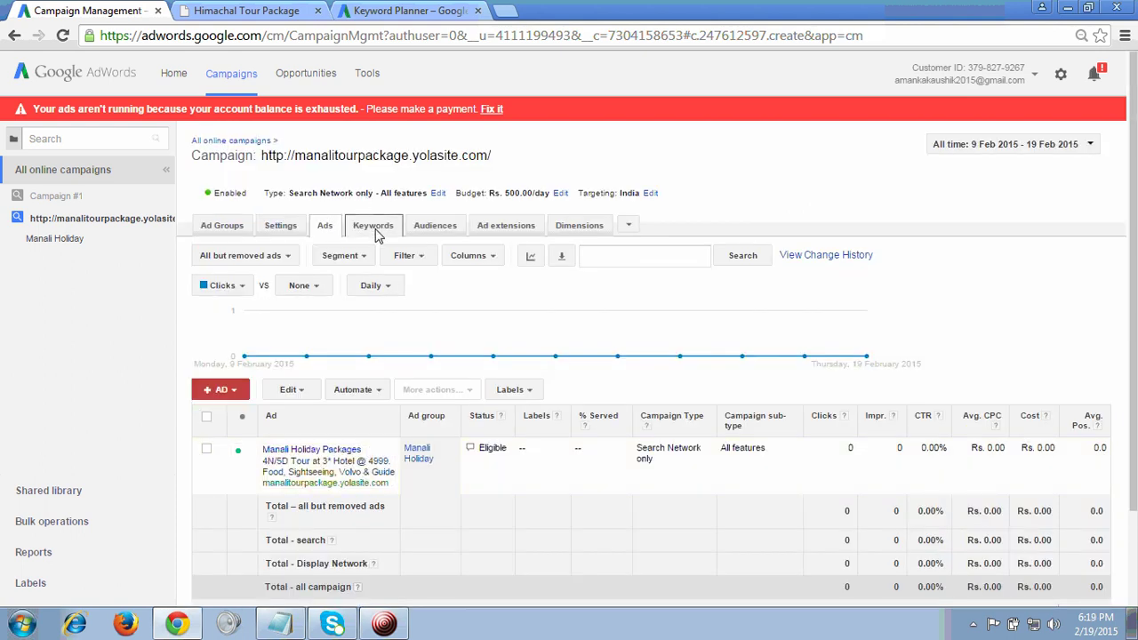
pyautogui.click(374, 225)
pyautogui.scroll(-3, 427, 347)
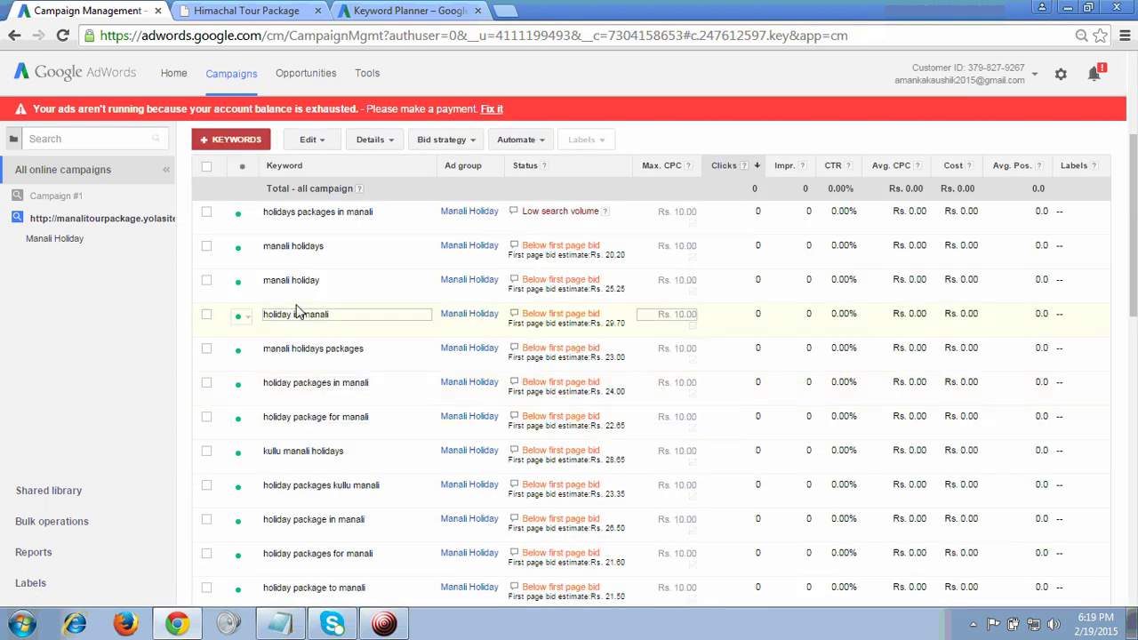
pyautogui.scroll(3, 333, 483)
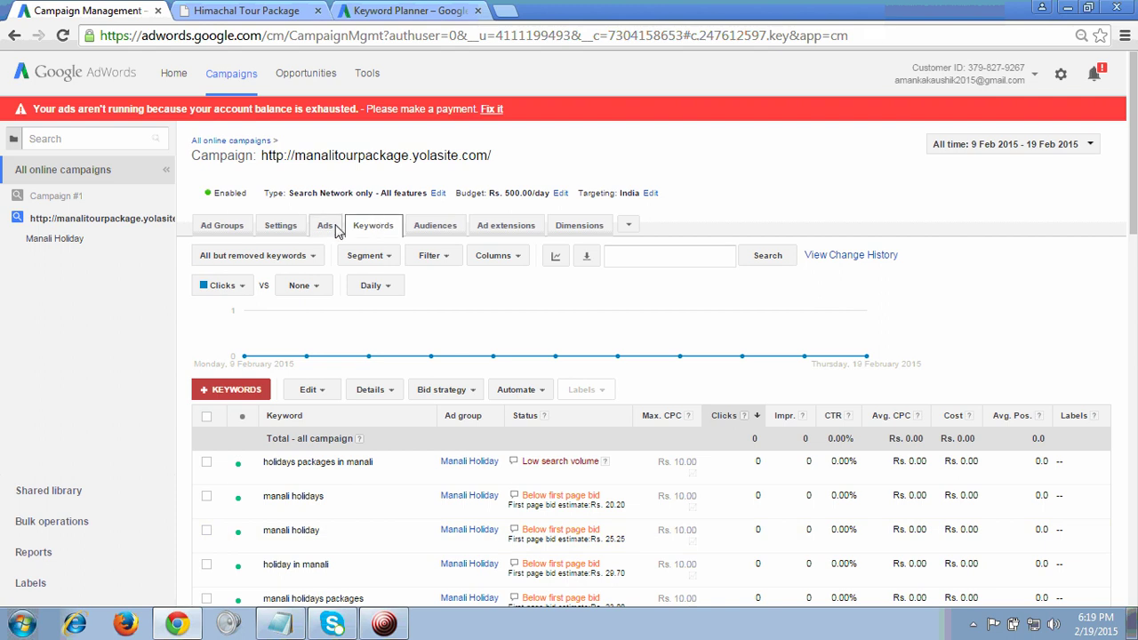
pyautogui.click(325, 225)
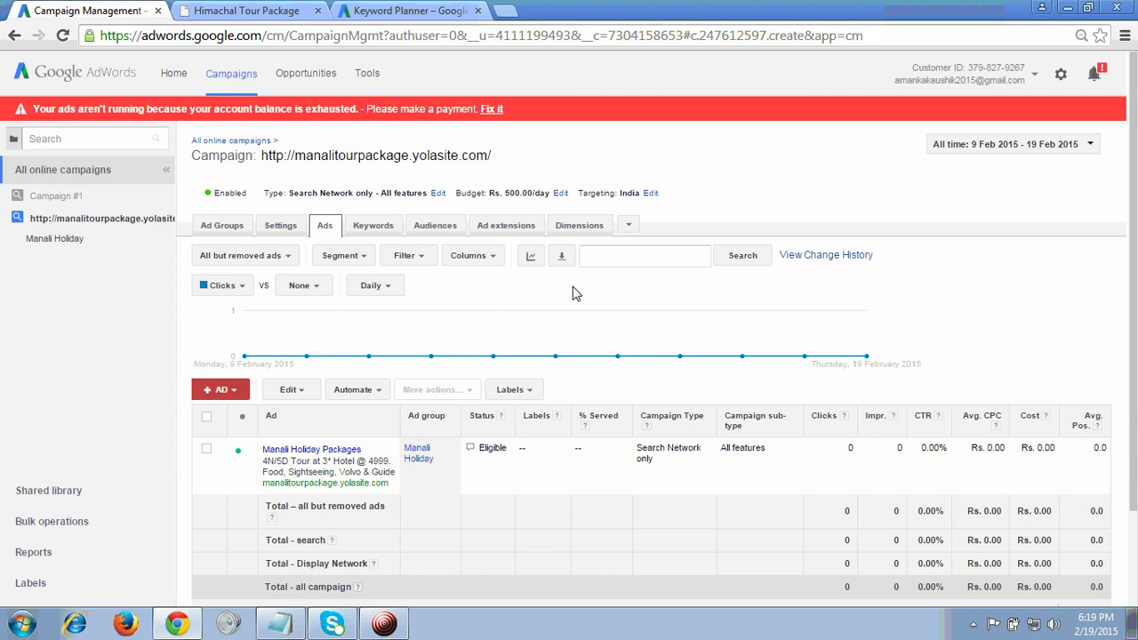
pyautogui.scroll(-2, 572, 293)
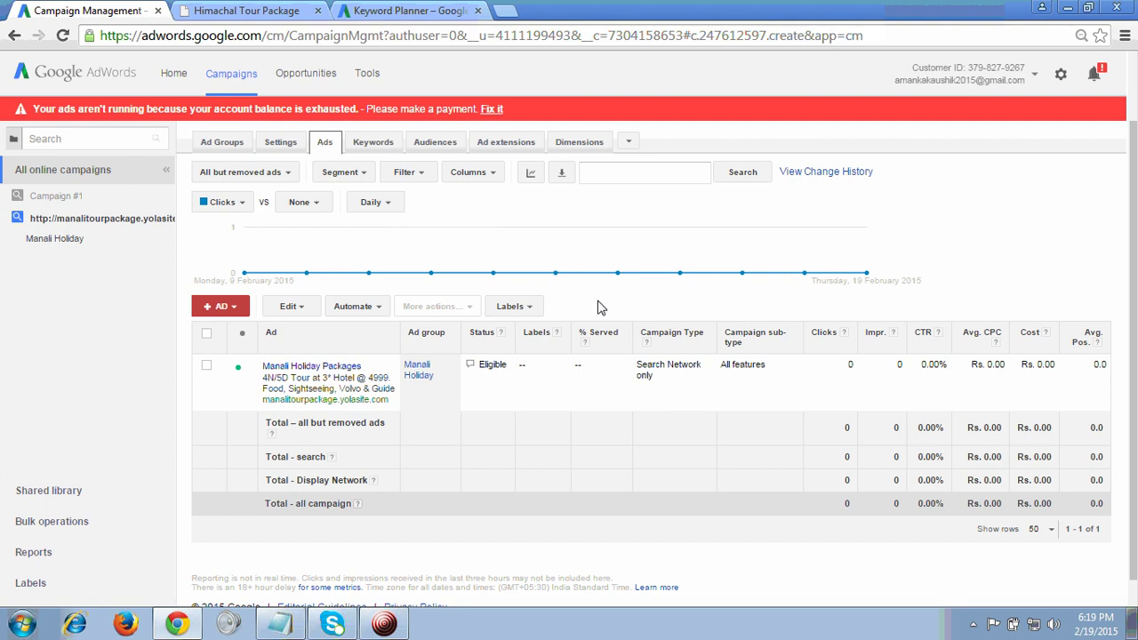
pyautogui.scroll(2, 597, 306)
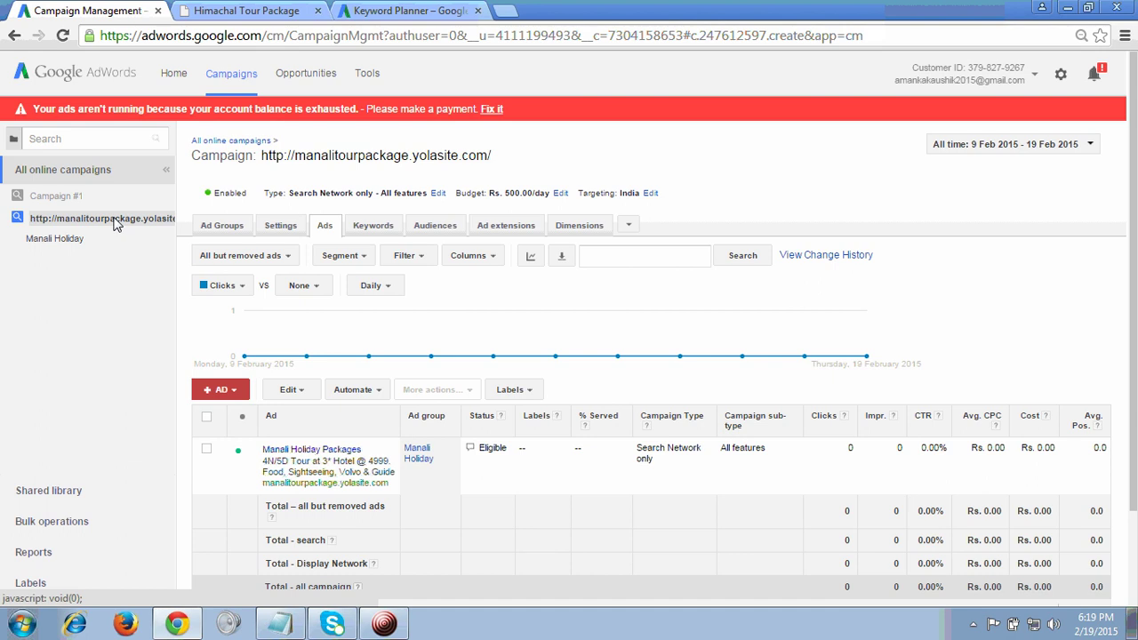
pyautogui.click(500, 230)
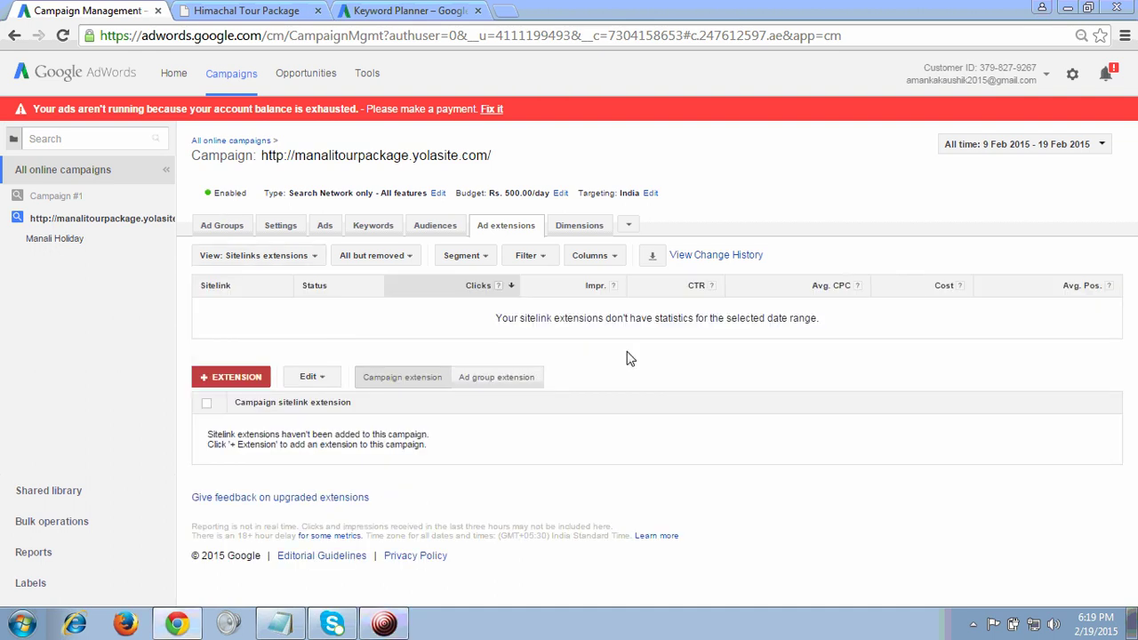
# Show call extensions and add a new campaign call extension with a new phone number.
pyautogui.click(309, 258)
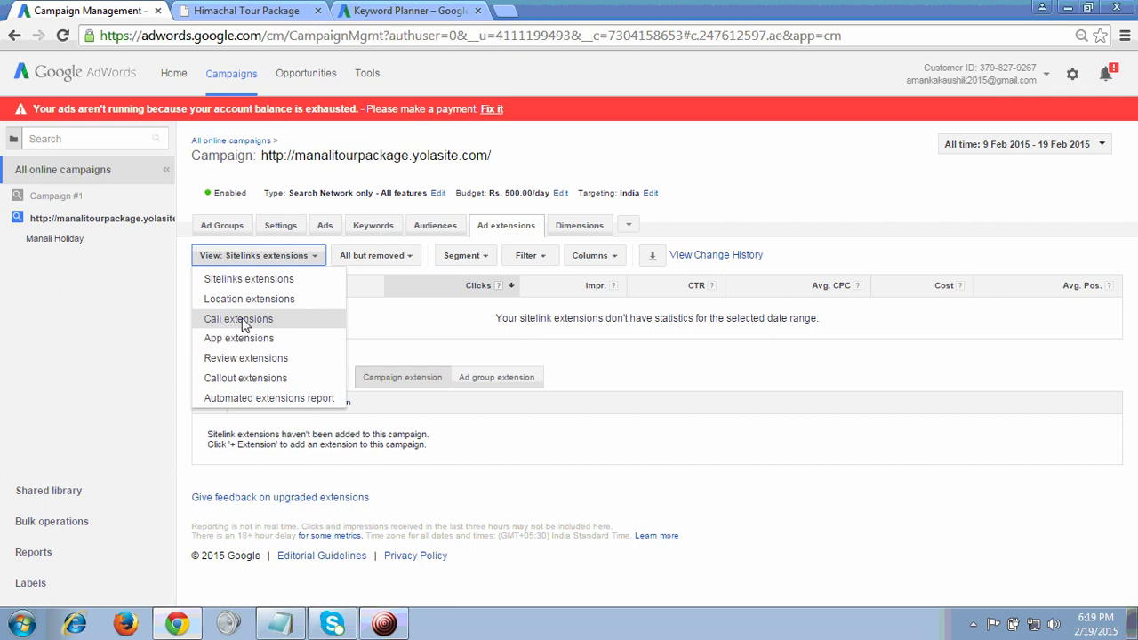
pyautogui.click(224, 321)
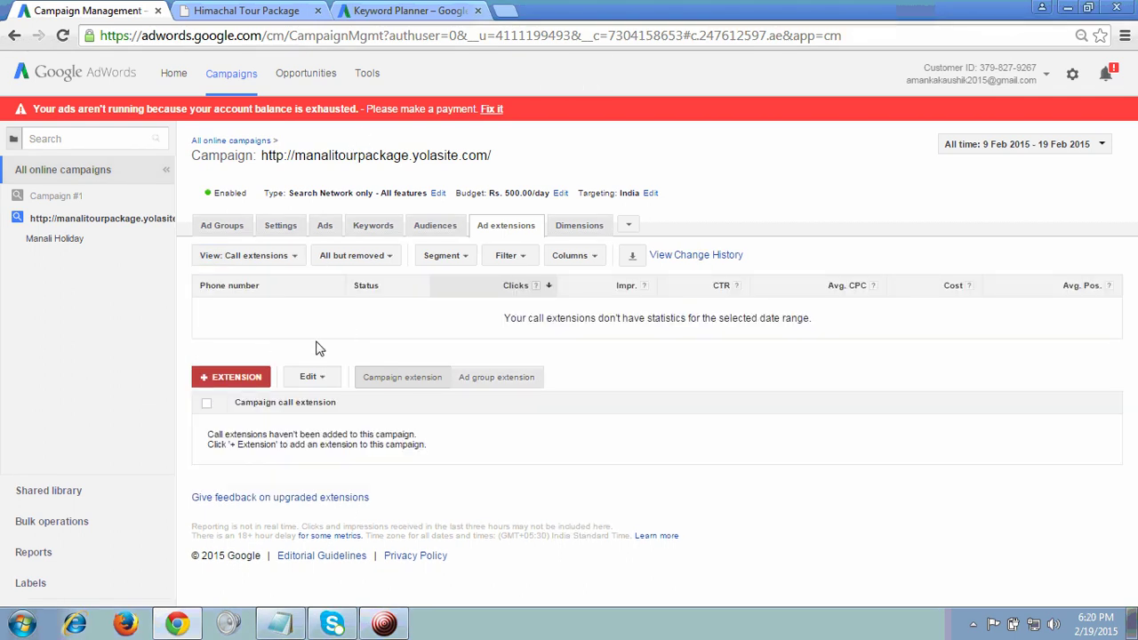
pyautogui.click(233, 378)
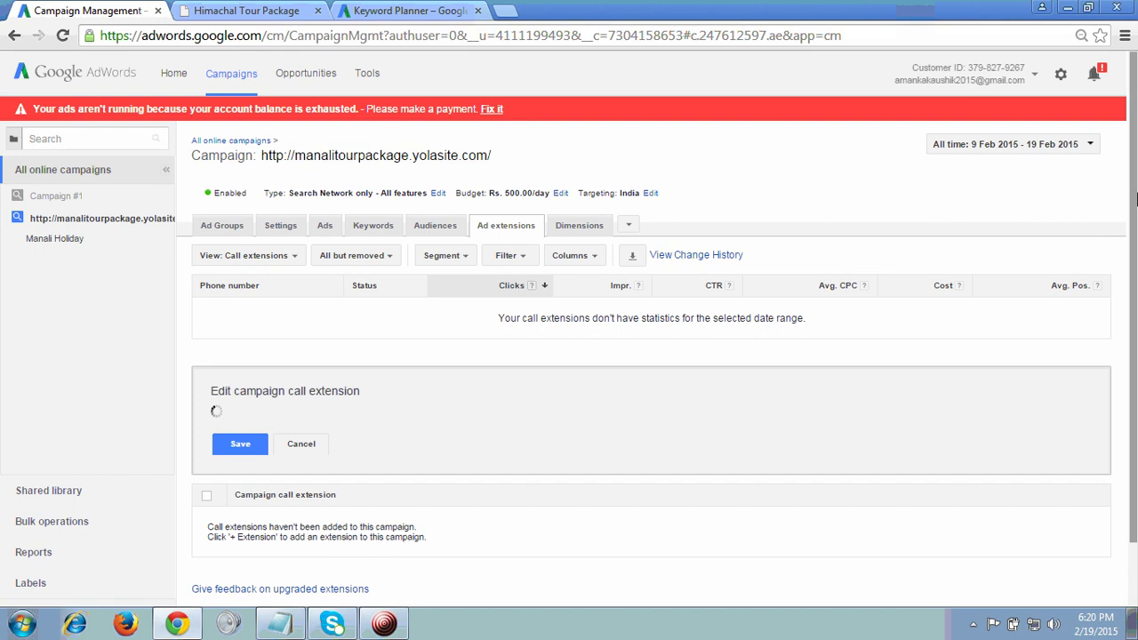
pyautogui.moveTo(1134, 233); pyautogui.dragTo(1136, 296)
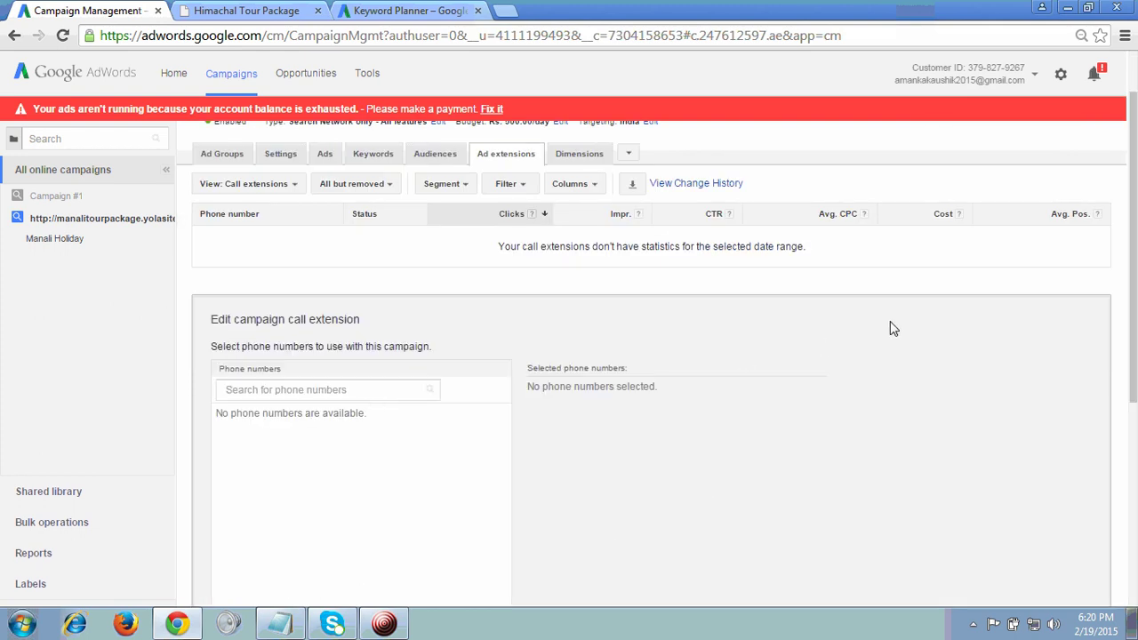
pyautogui.scroll(-2, 925, 326)
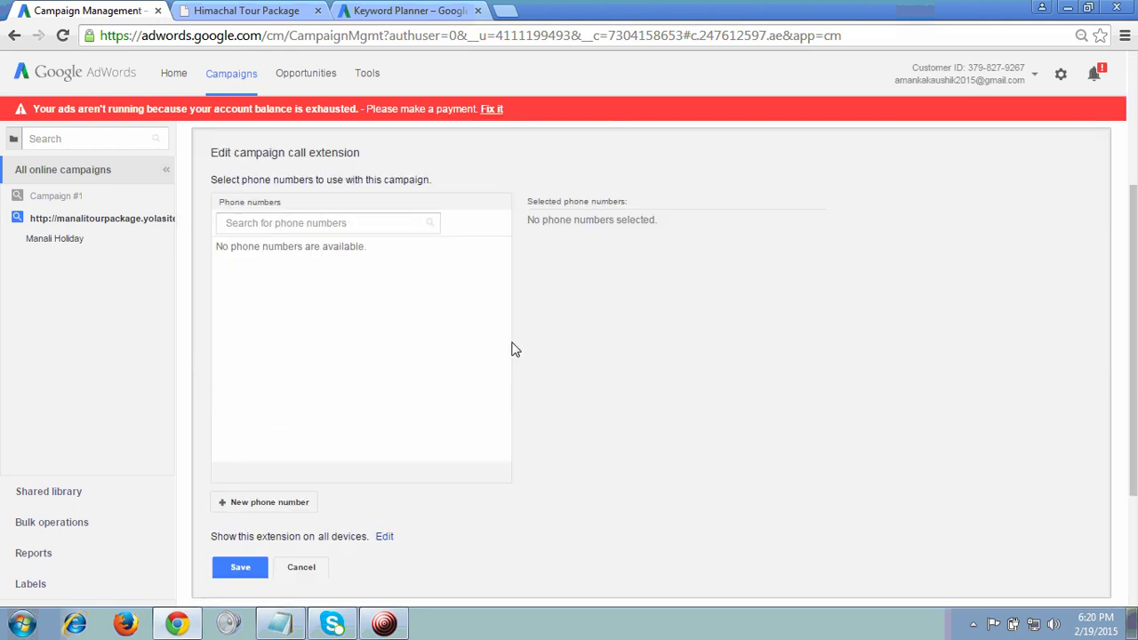
pyautogui.click(262, 505)
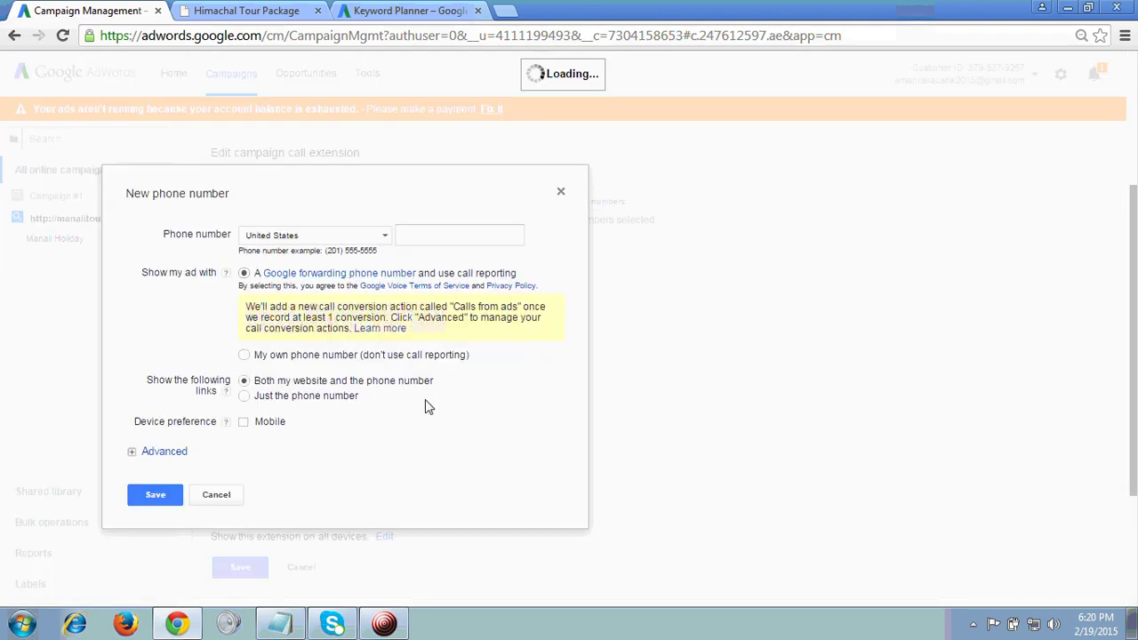
# Set India as the new phone number's country.
pyautogui.click(378, 238)
pyautogui.press('i')
pyautogui.press('i')
pyautogui.press('i')
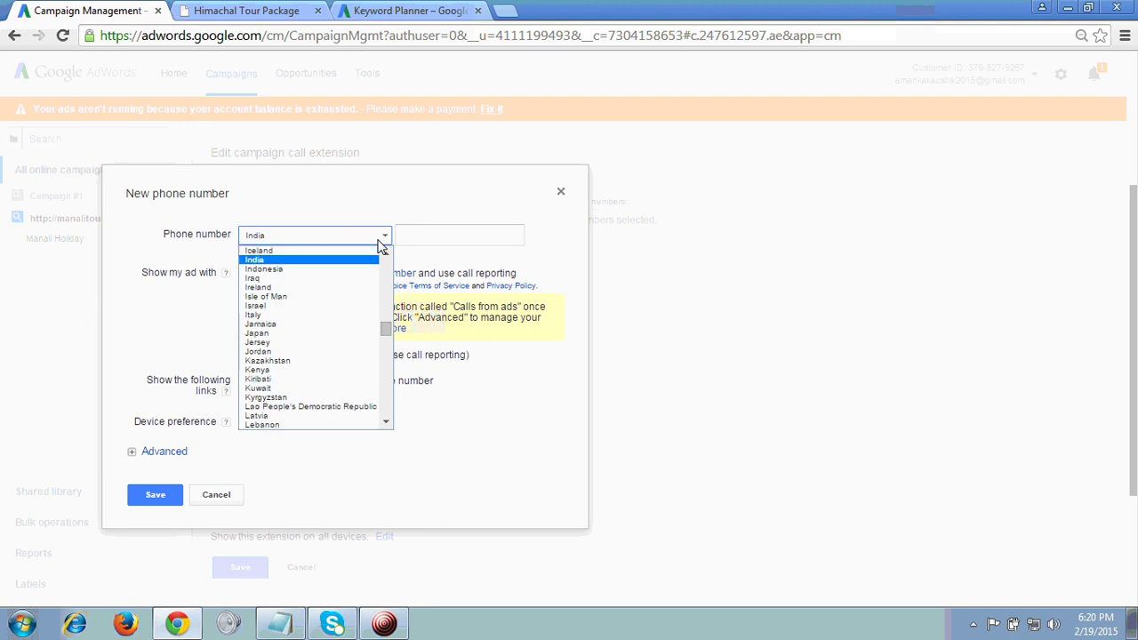
pyautogui.press('Return')
pyautogui.click(430, 238)
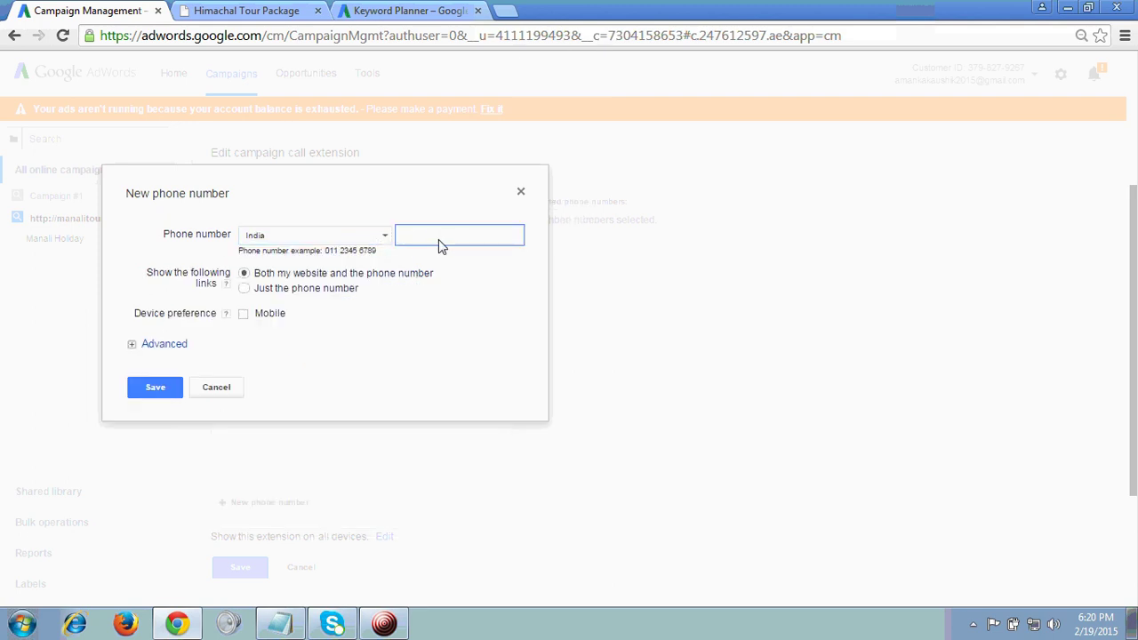
# Copy the tour website's helpline into the number field, remove the hyphens, and save.
pyautogui.click(258, 11)
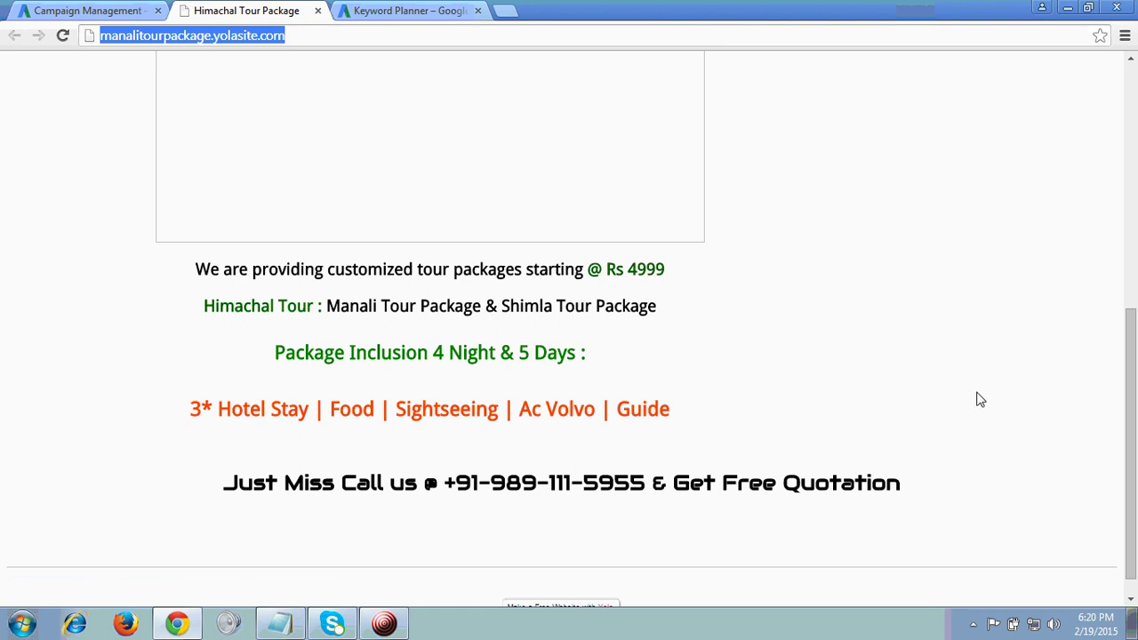
pyautogui.scroll(5, 968, 407)
pyautogui.moveTo(873, 149); pyautogui.dragTo(986, 151)
pyautogui.click(978, 152)
pyautogui.moveTo(873, 150); pyautogui.dragTo(974, 152)
pyautogui.hotkey('ctrl', 'c')
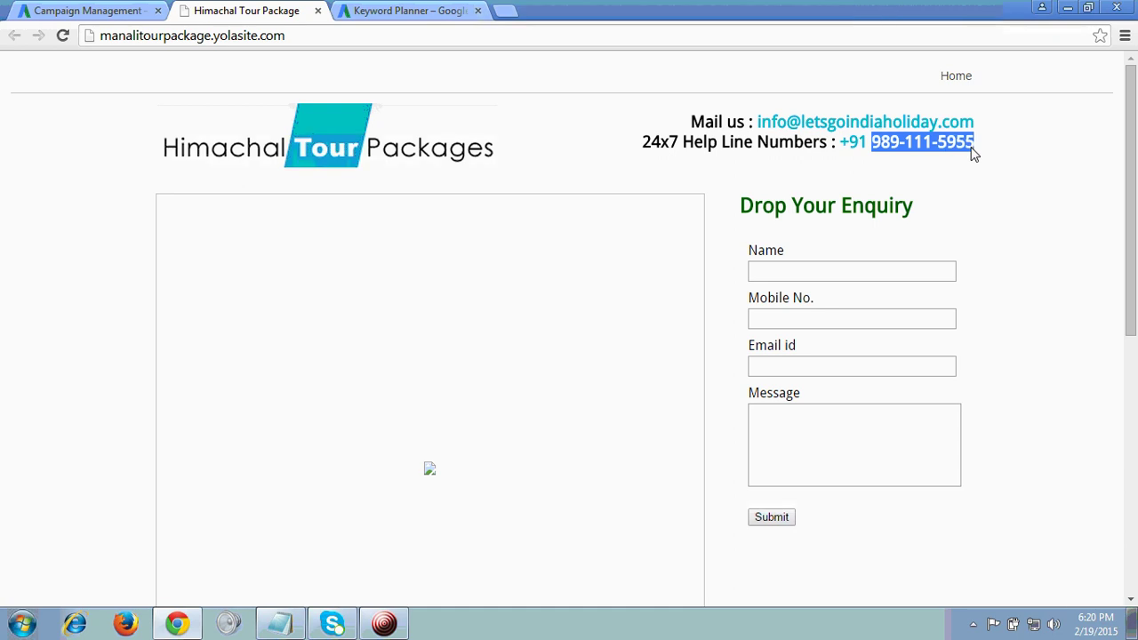
pyautogui.click(98, 10)
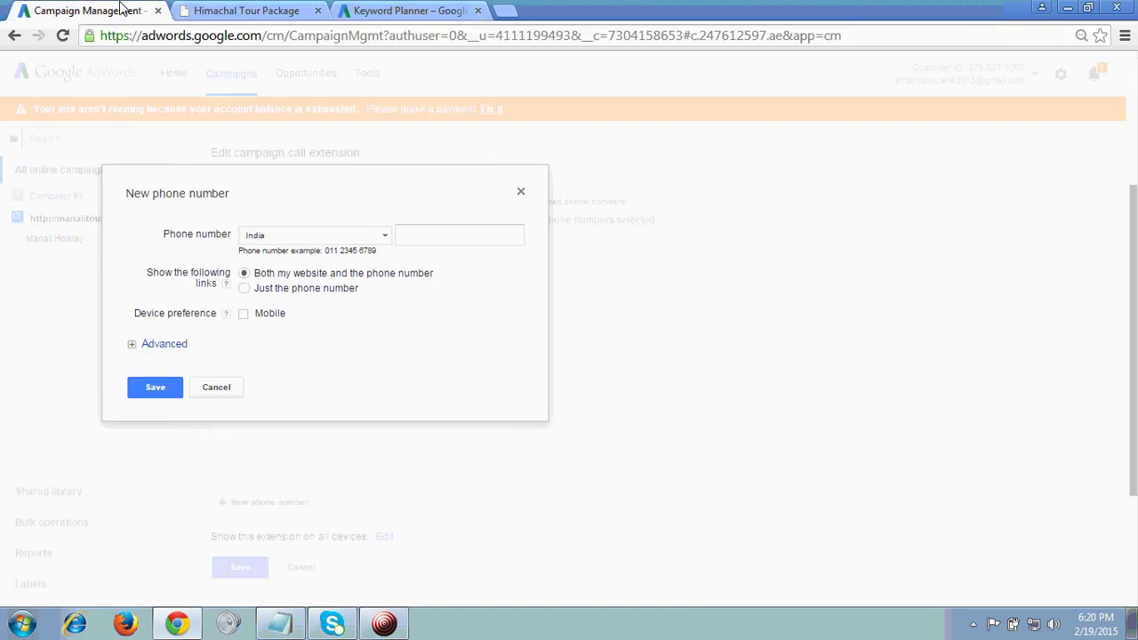
pyautogui.hotkey('ctrl', 'v')
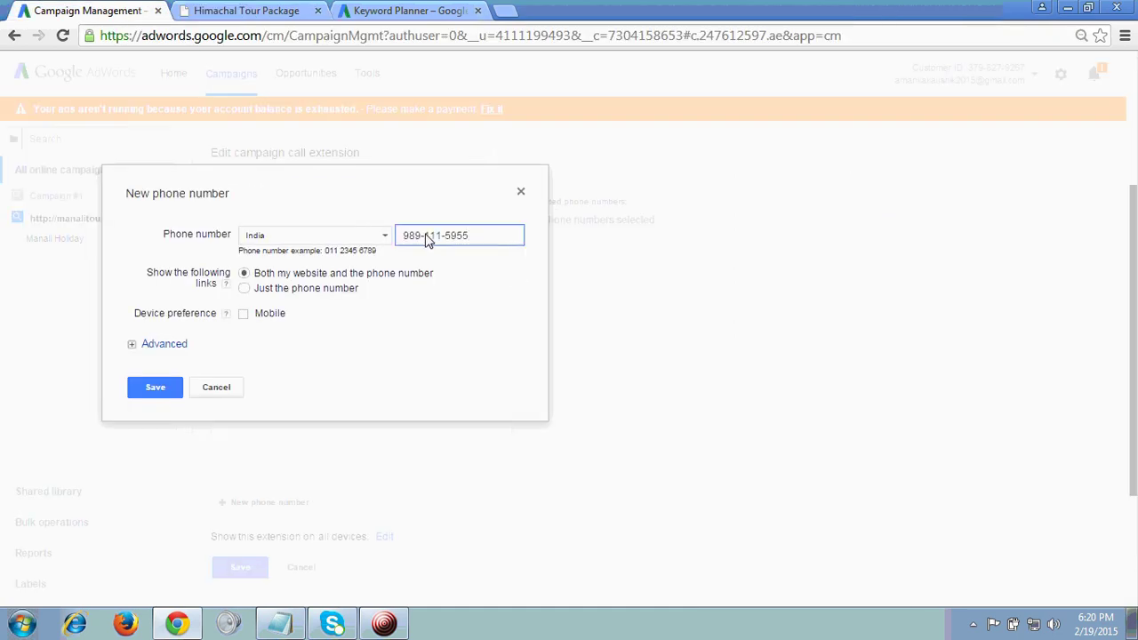
pyautogui.press('Left')
pyautogui.press('Left')
pyautogui.press('Left')
pyautogui.press('Left')
pyautogui.press('Left')
pyautogui.press('Left')
pyautogui.press('Left')
pyautogui.press('Left')
pyautogui.press('BackSpace')
pyautogui.click(160, 391)
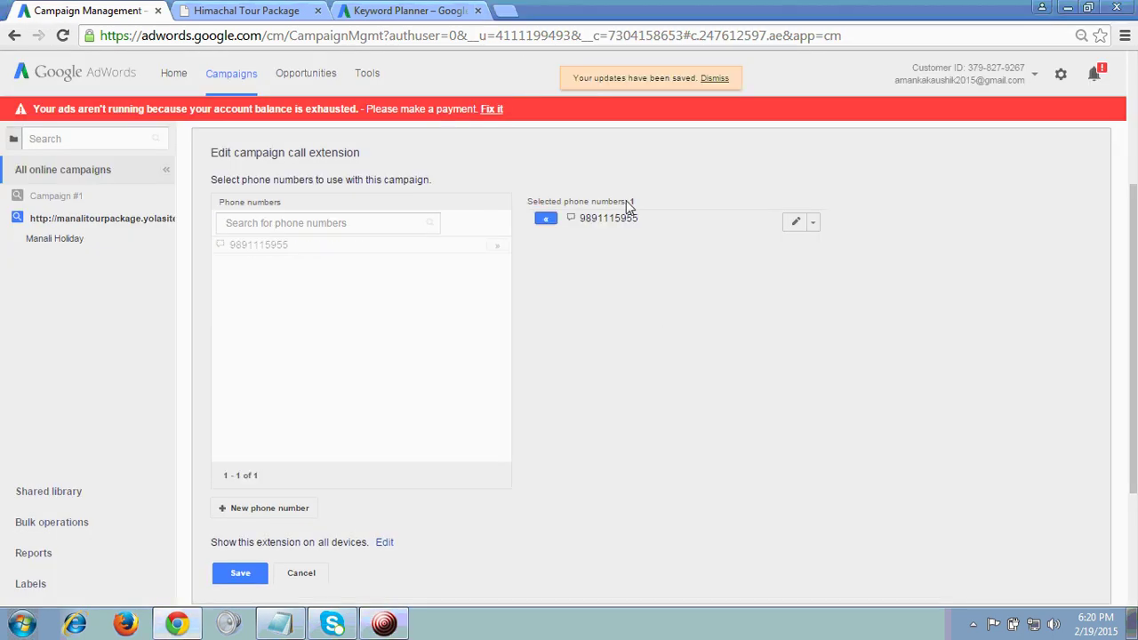
pyautogui.click(715, 79)
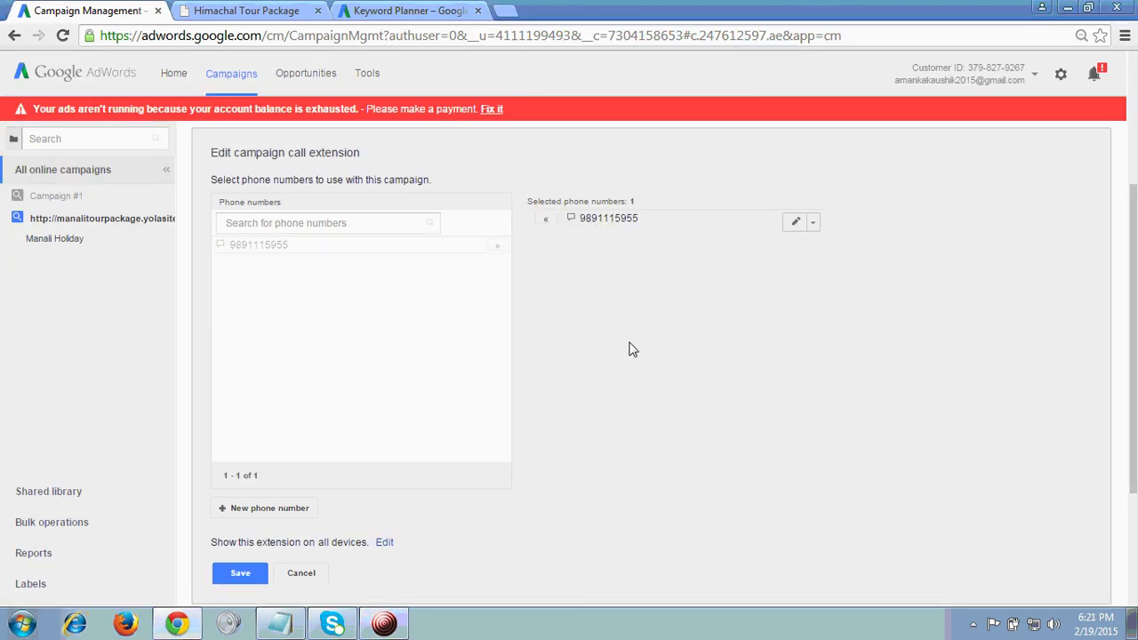
# Save the campaign call extension with the helpline number and dismiss the confirmation.
pyautogui.click(246, 576)
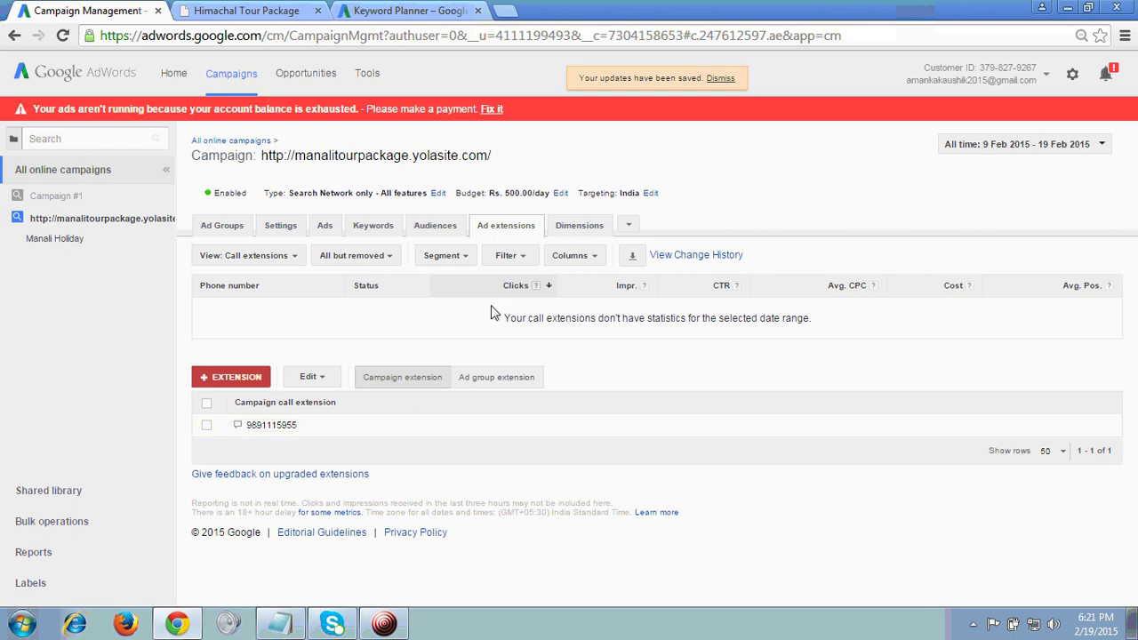
pyautogui.click(721, 78)
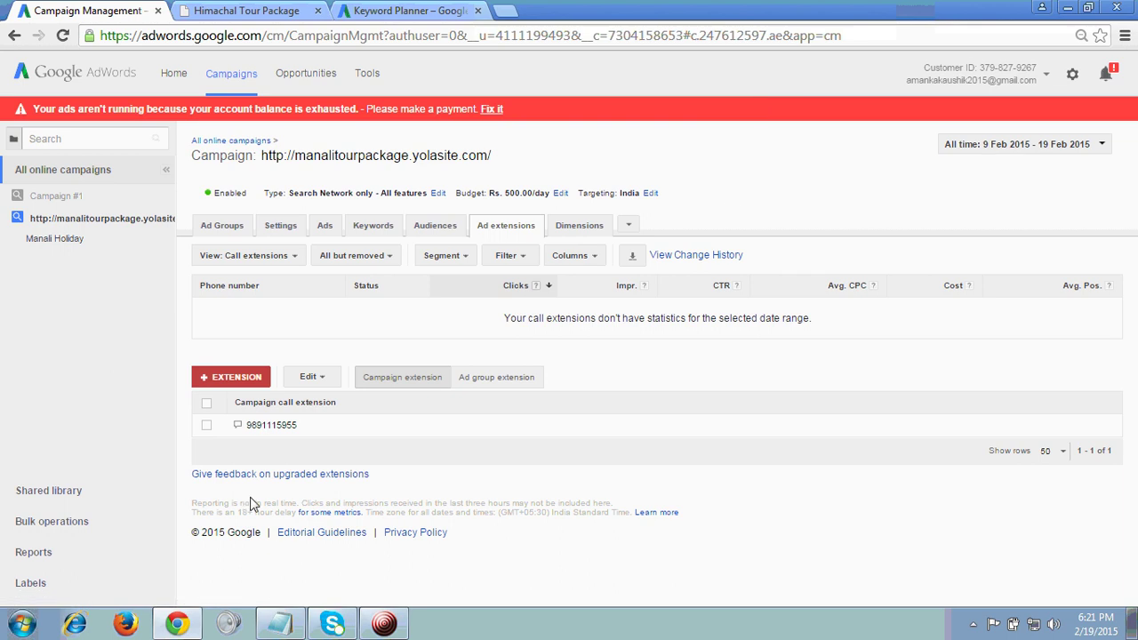